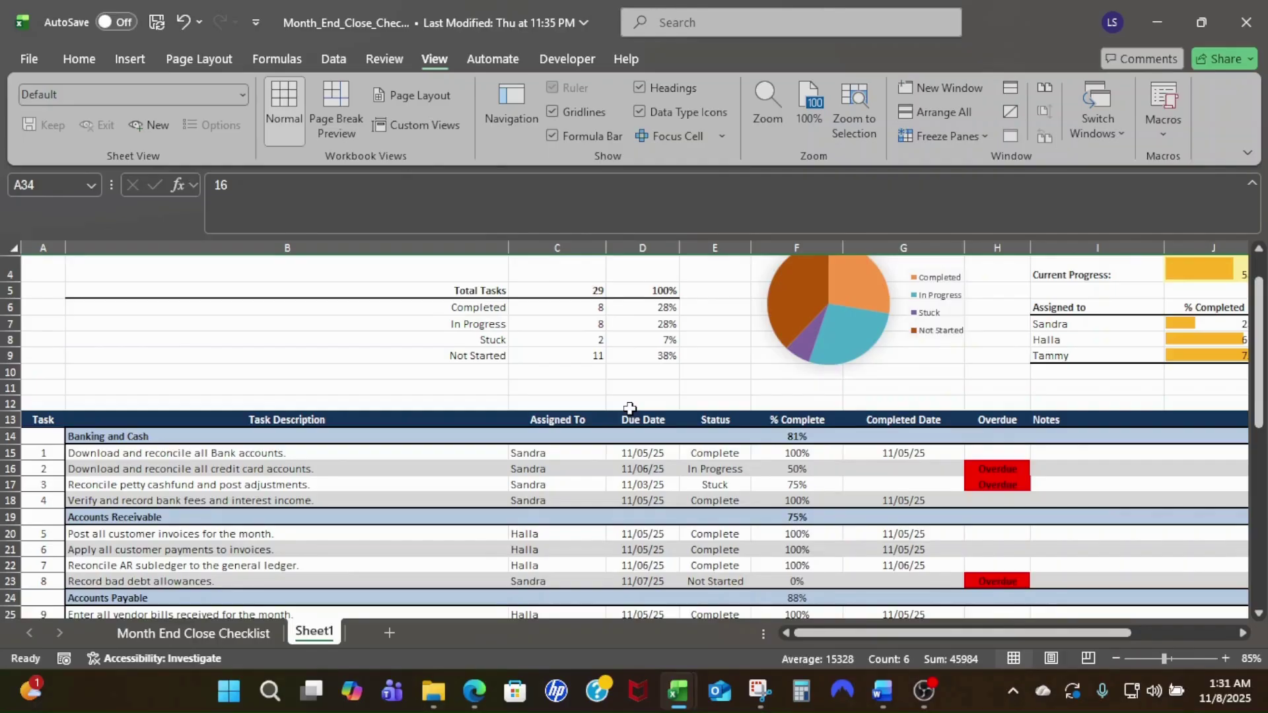
Review the tasks under Accruals and Adjustments in the month-end close checklist and select the row for Post payroll accrual
scroll(629, 409, down, 8)
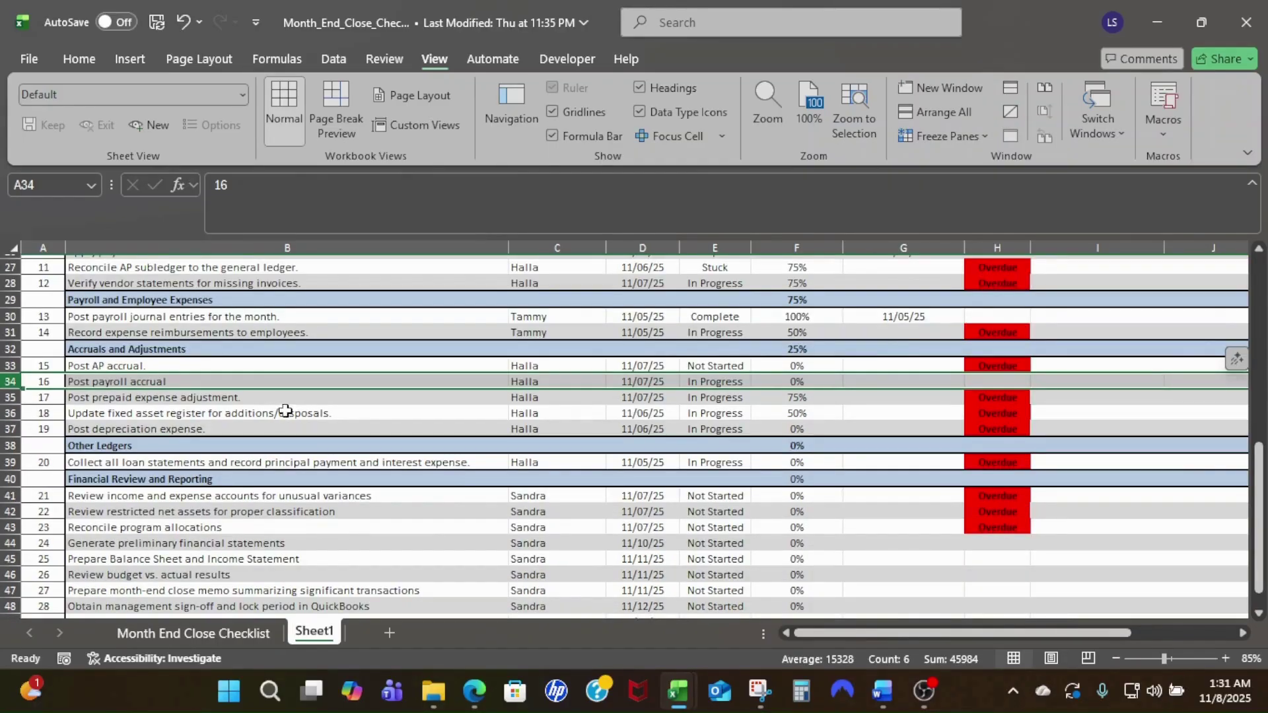
click(102, 367)
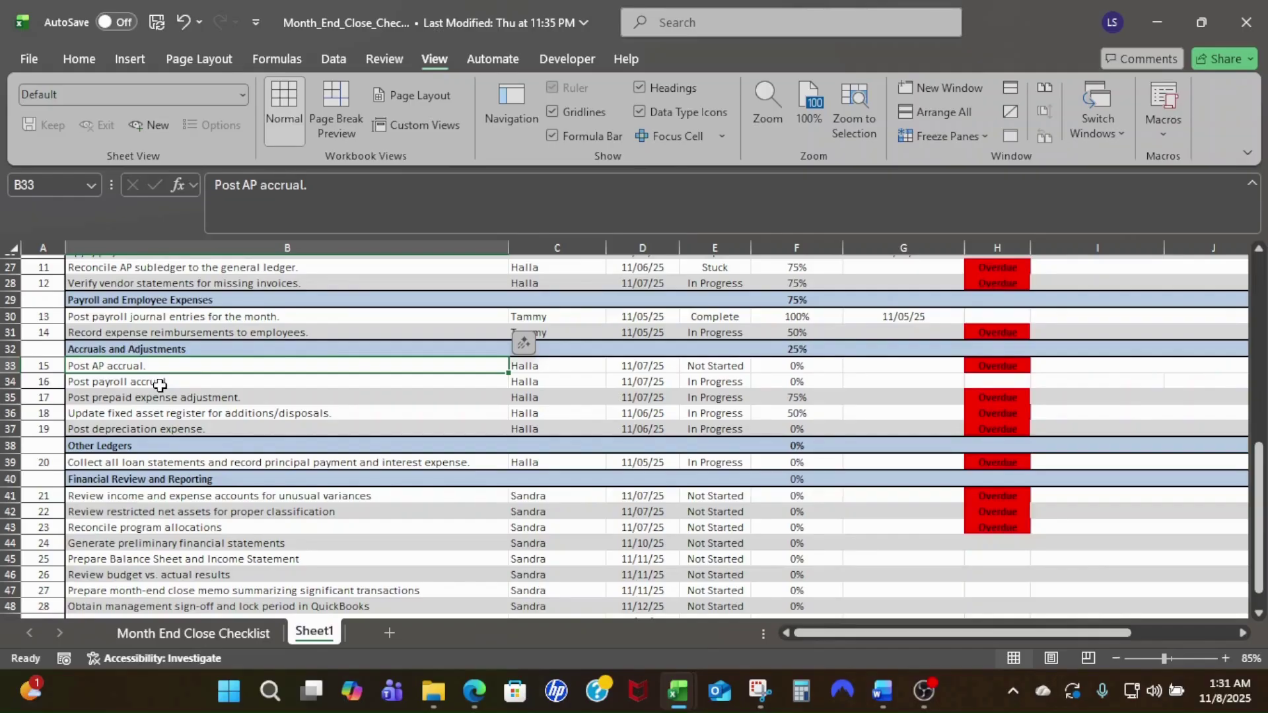
click(160, 383)
click(156, 397)
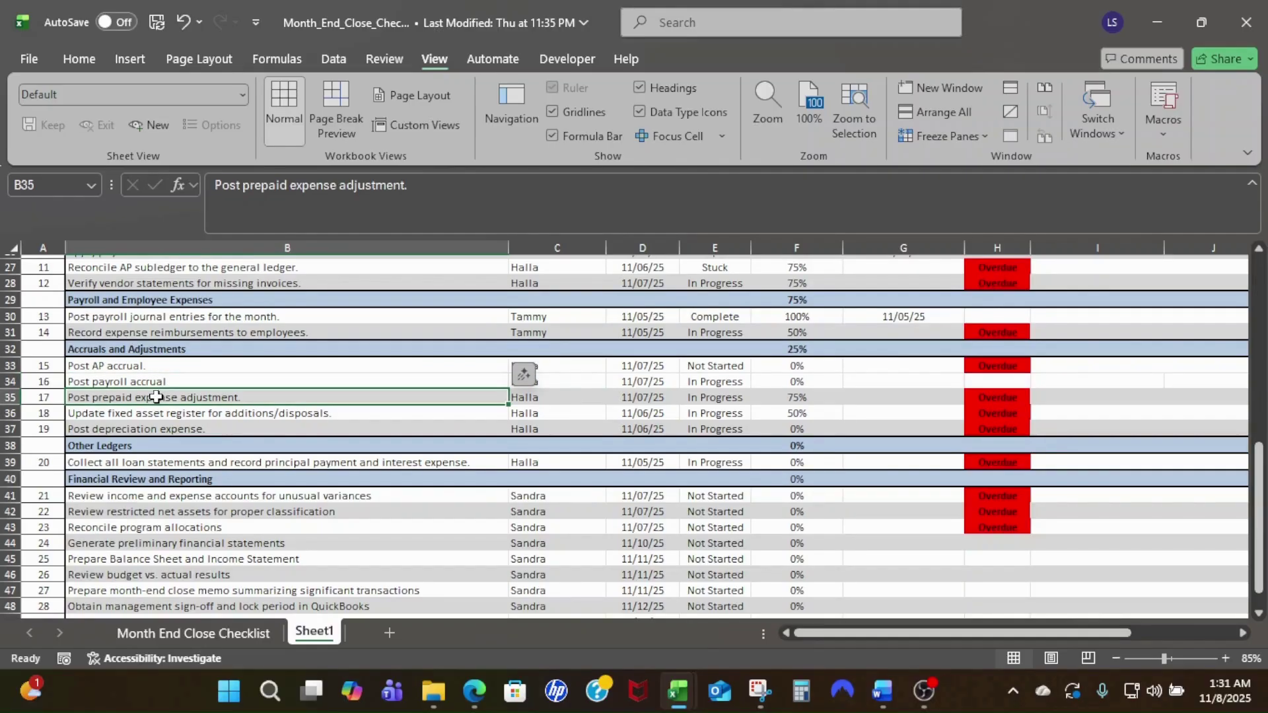
click(156, 413)
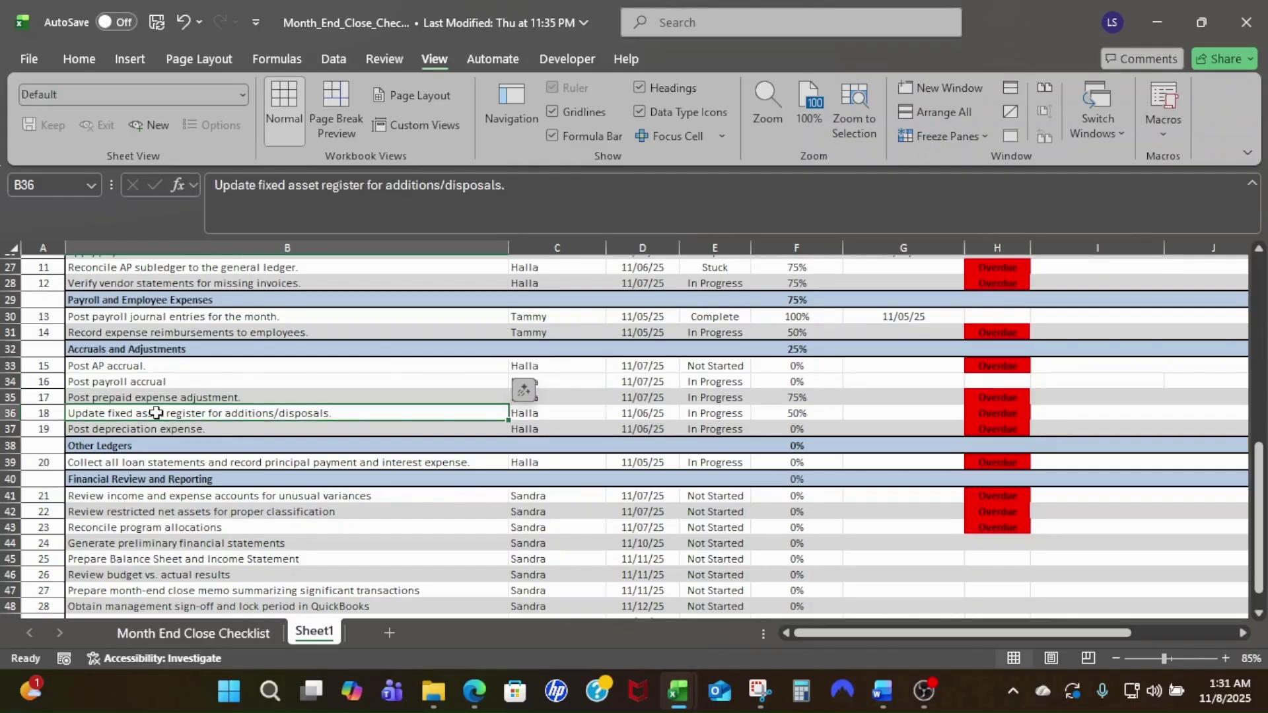
click(155, 429)
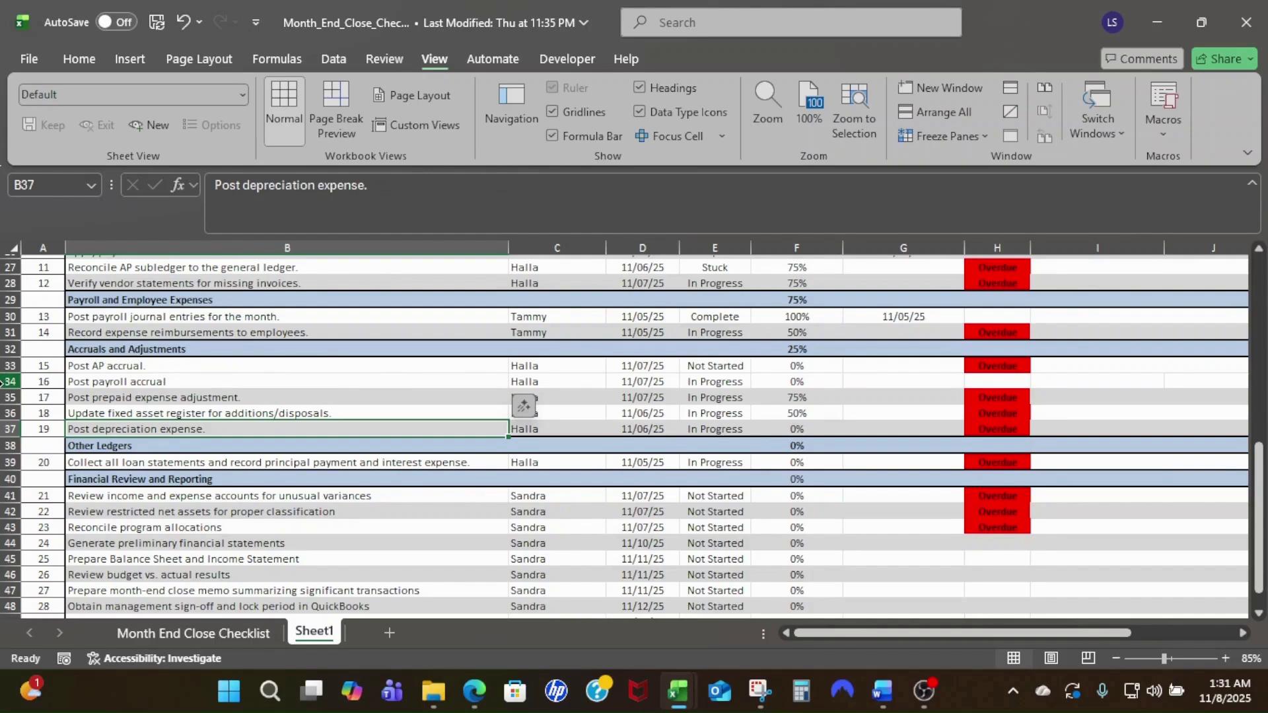
click(4, 382)
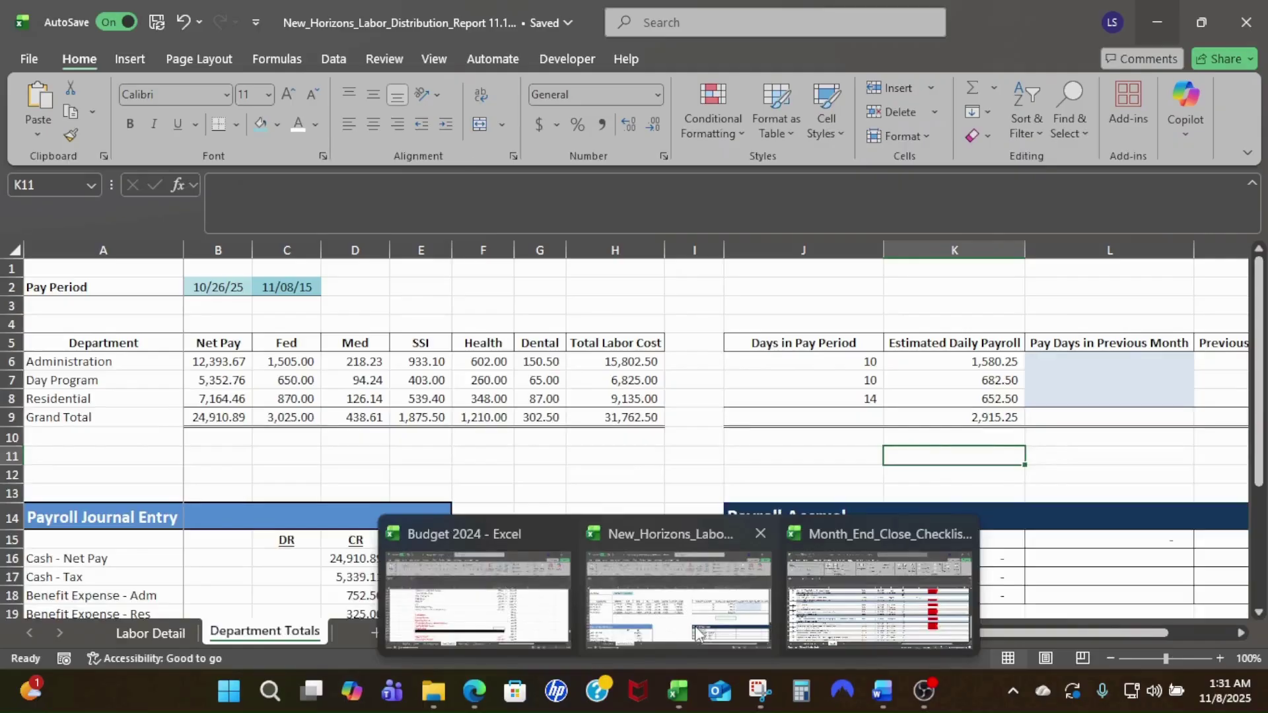
Switch to the New_Horizons_Labor_Distribution_Report workbook and examine the Labor Detail sheet, including its payroll process date
click(674, 587)
click(152, 633)
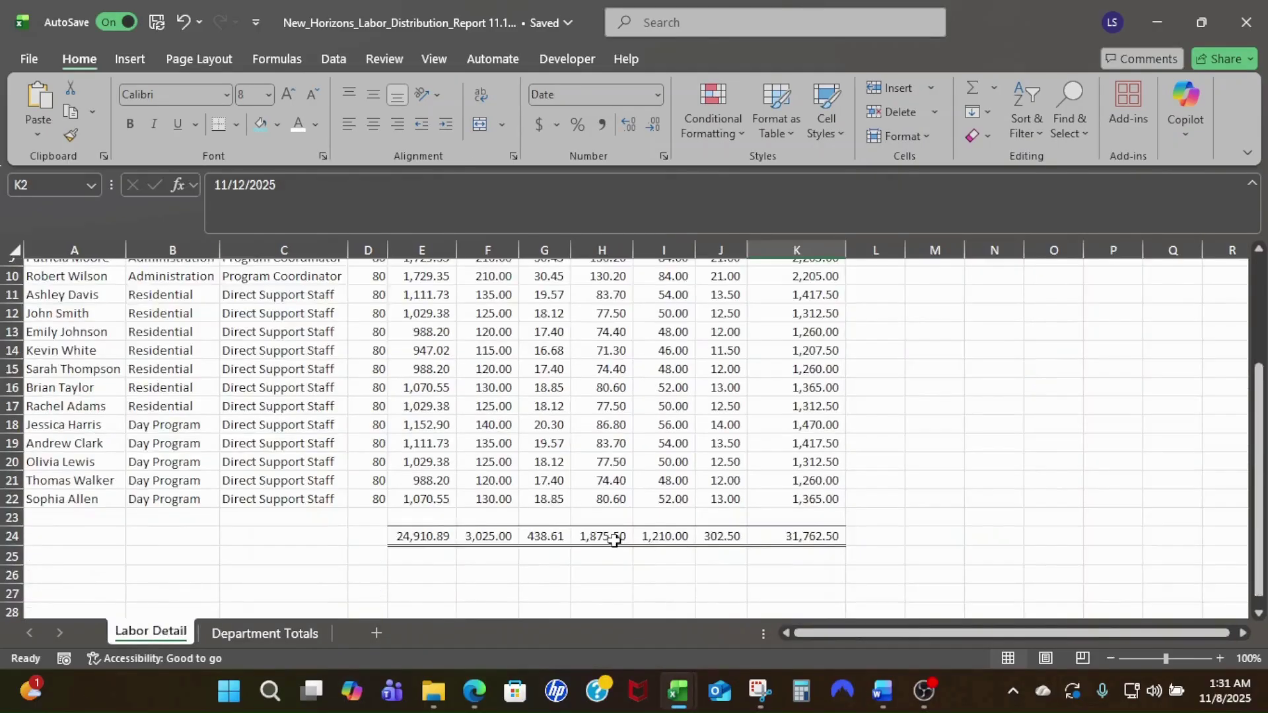
scroll(616, 539, up, 3)
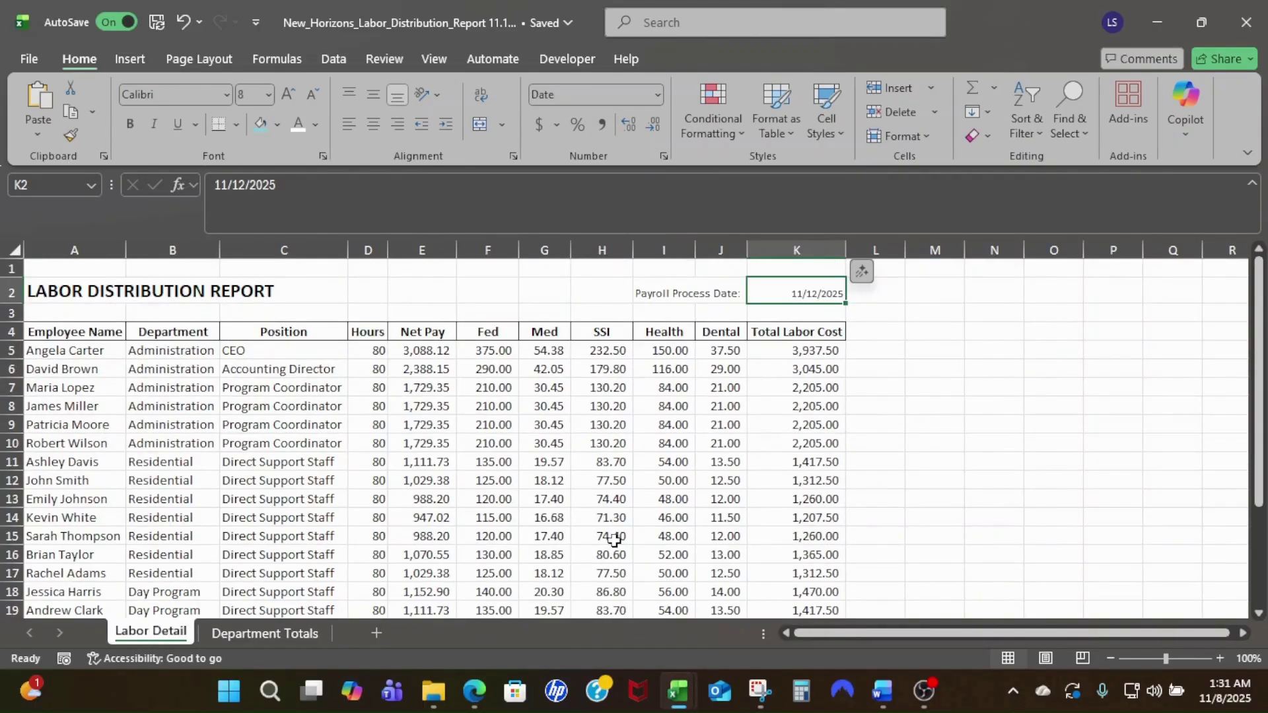
click(97, 291)
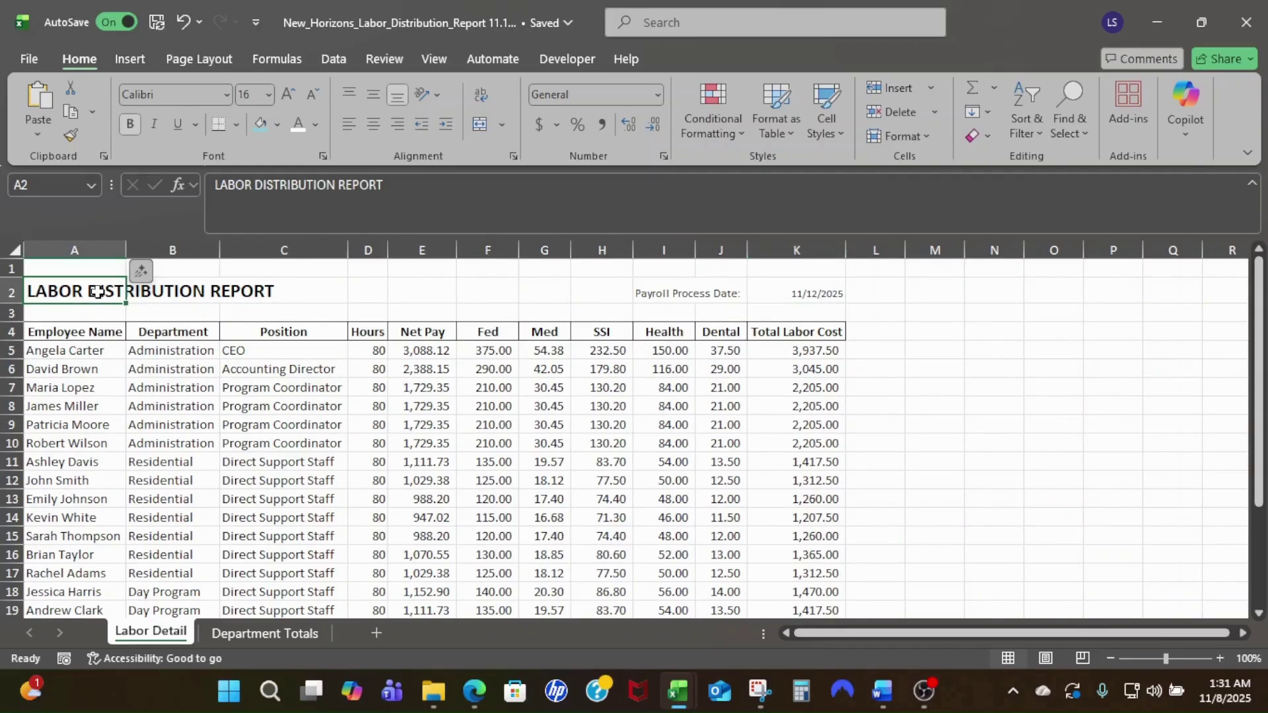
click(263, 632)
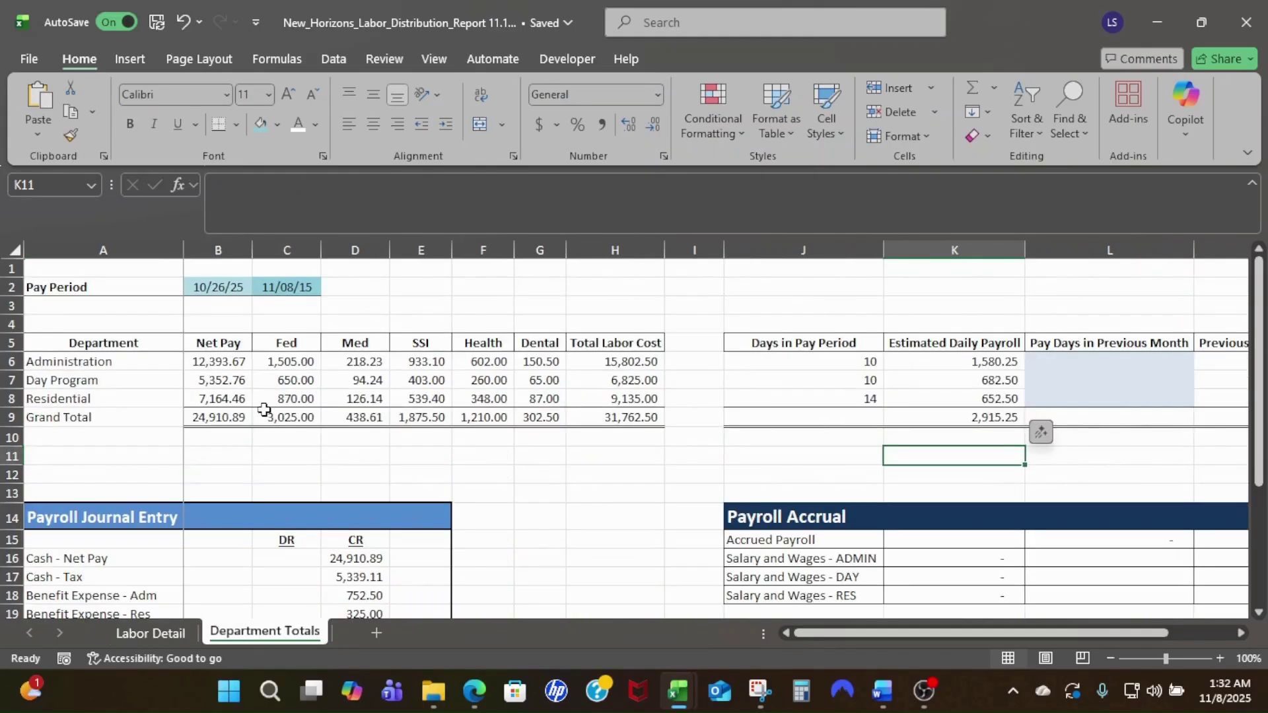
click(150, 632)
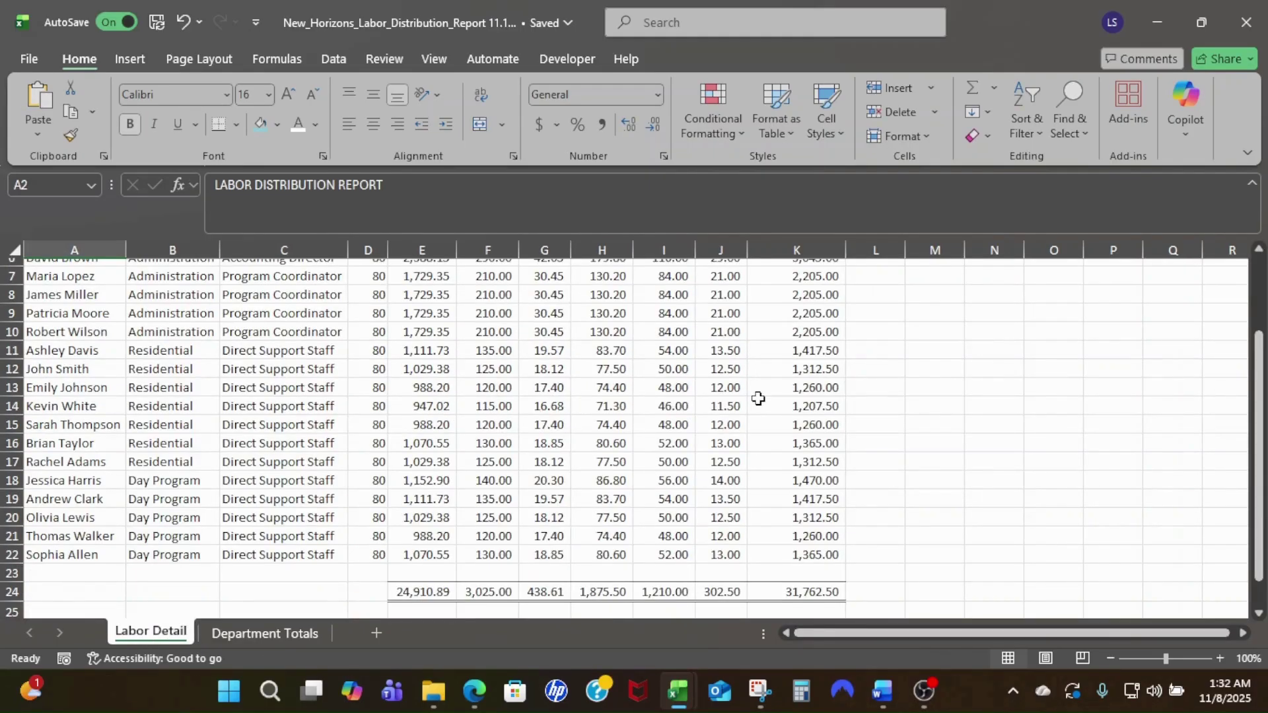
scroll(759, 399, up, 2)
key(Right)
key(Right)
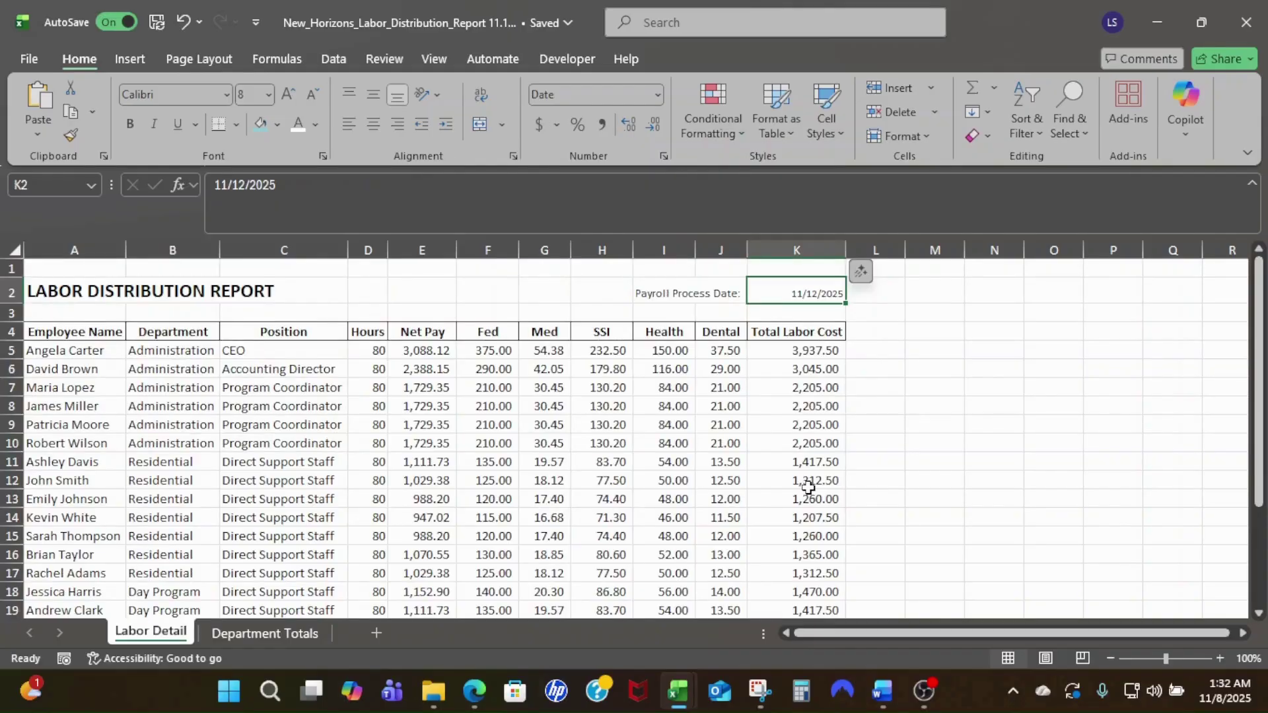
Examine the labor costs by department and the pay period dates on the Department Totals sheet
key(ctrl+Page_Down)
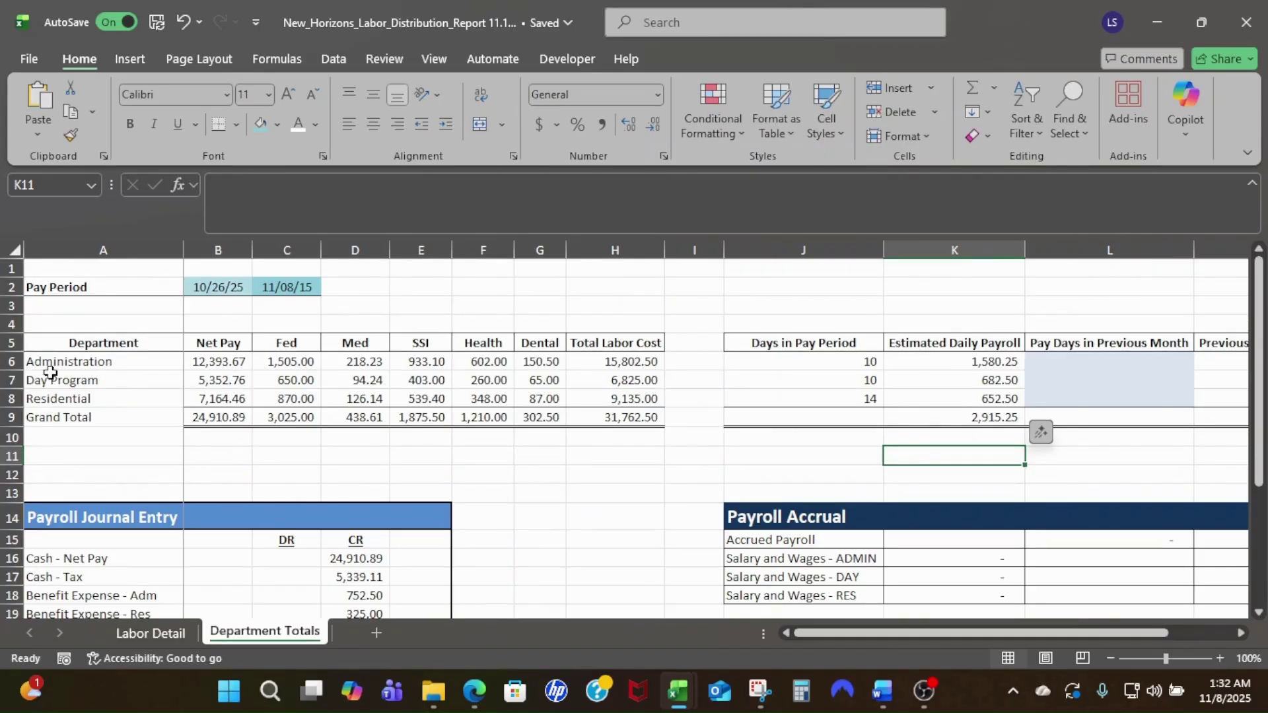
drag(50, 367, 663, 398)
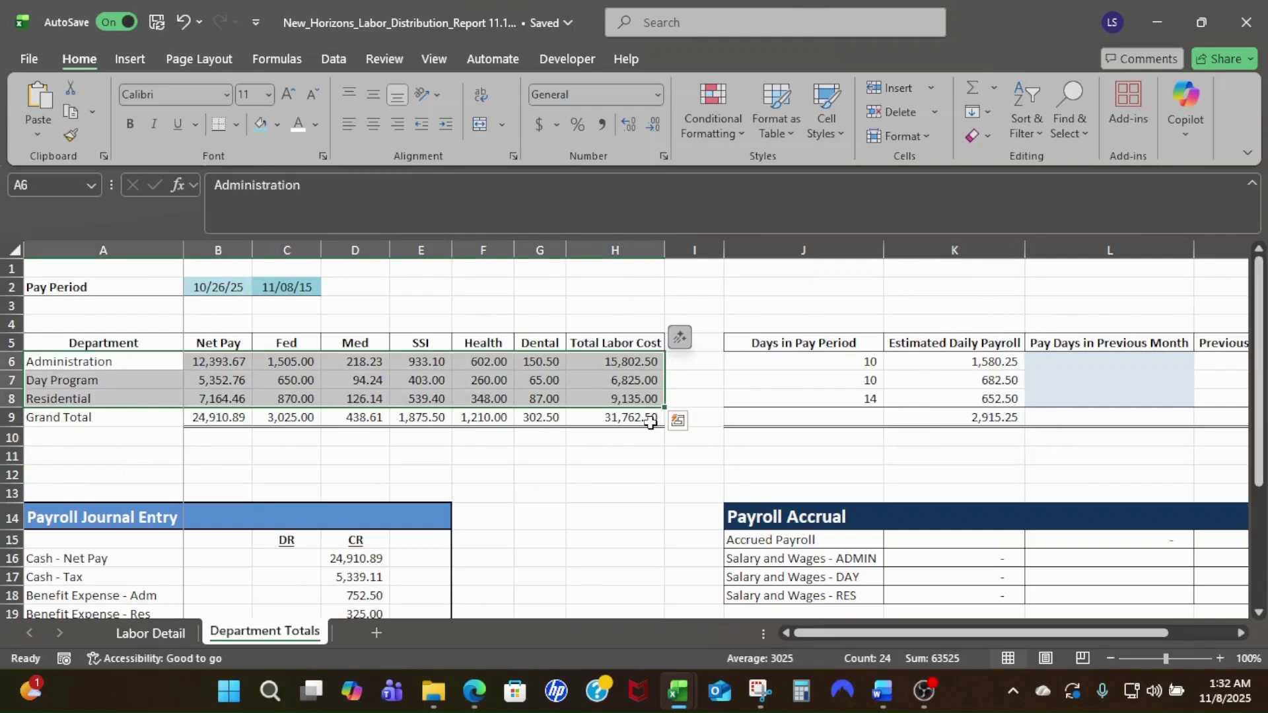
click(540, 493)
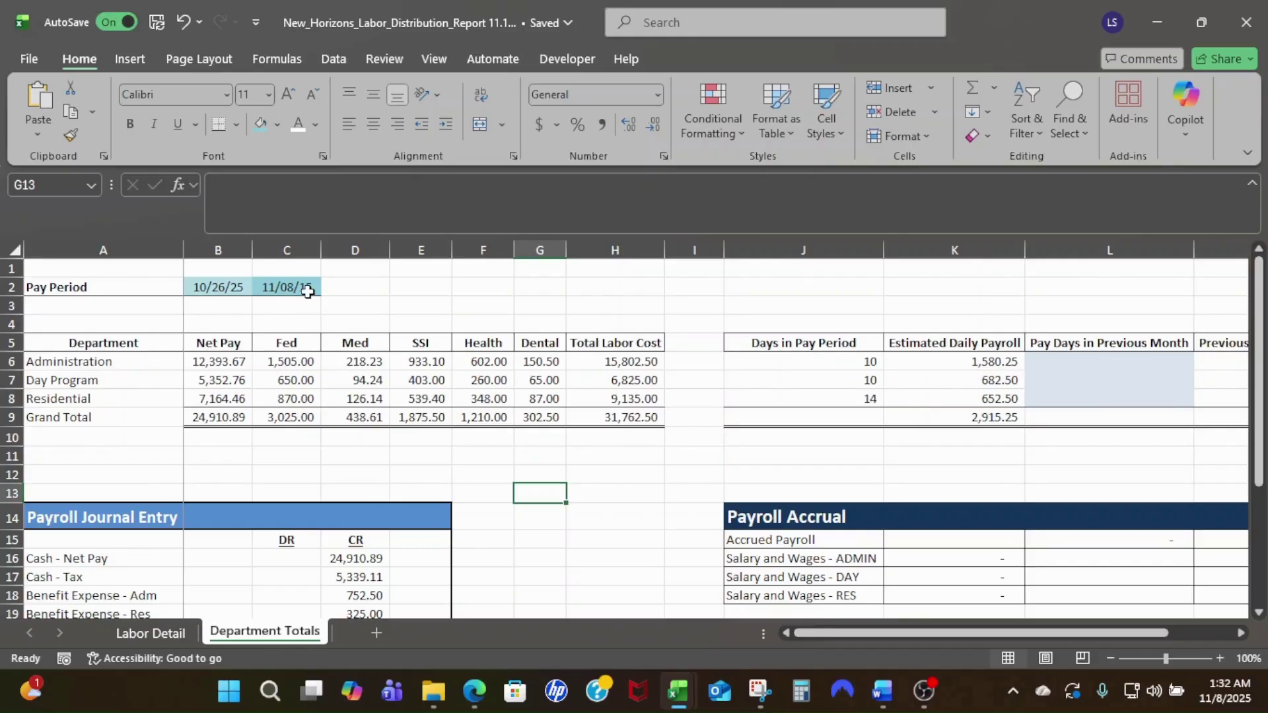
drag(218, 286, 289, 291)
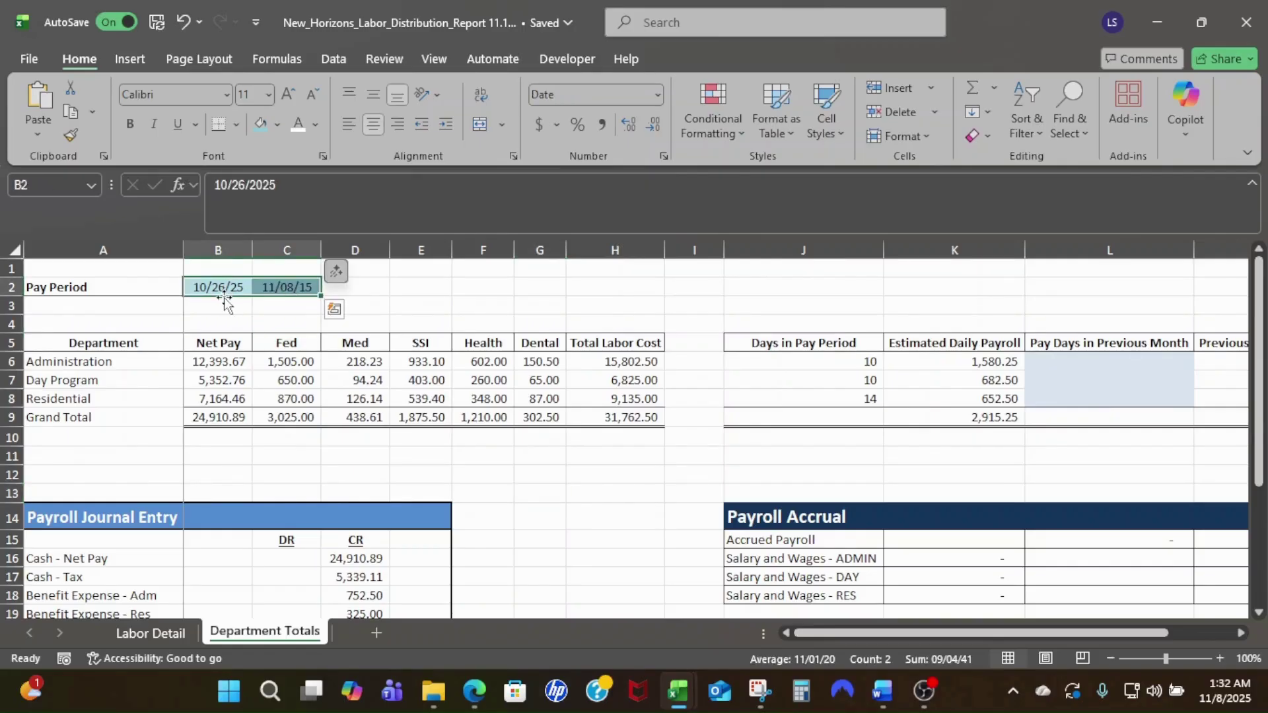
click(223, 286)
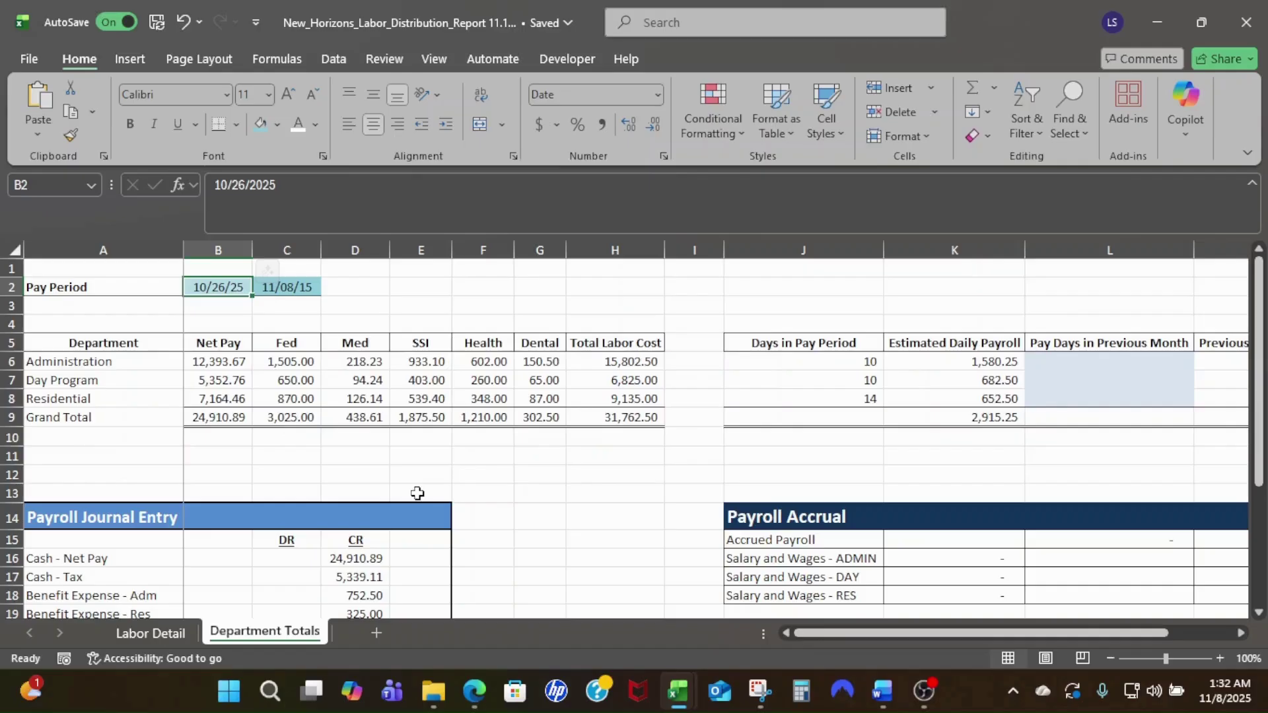
Check the pay period against the calendar and enter previous-month pay days of 5 for Administration, 5 for Day Program and 6 for Residential
key(super+n)
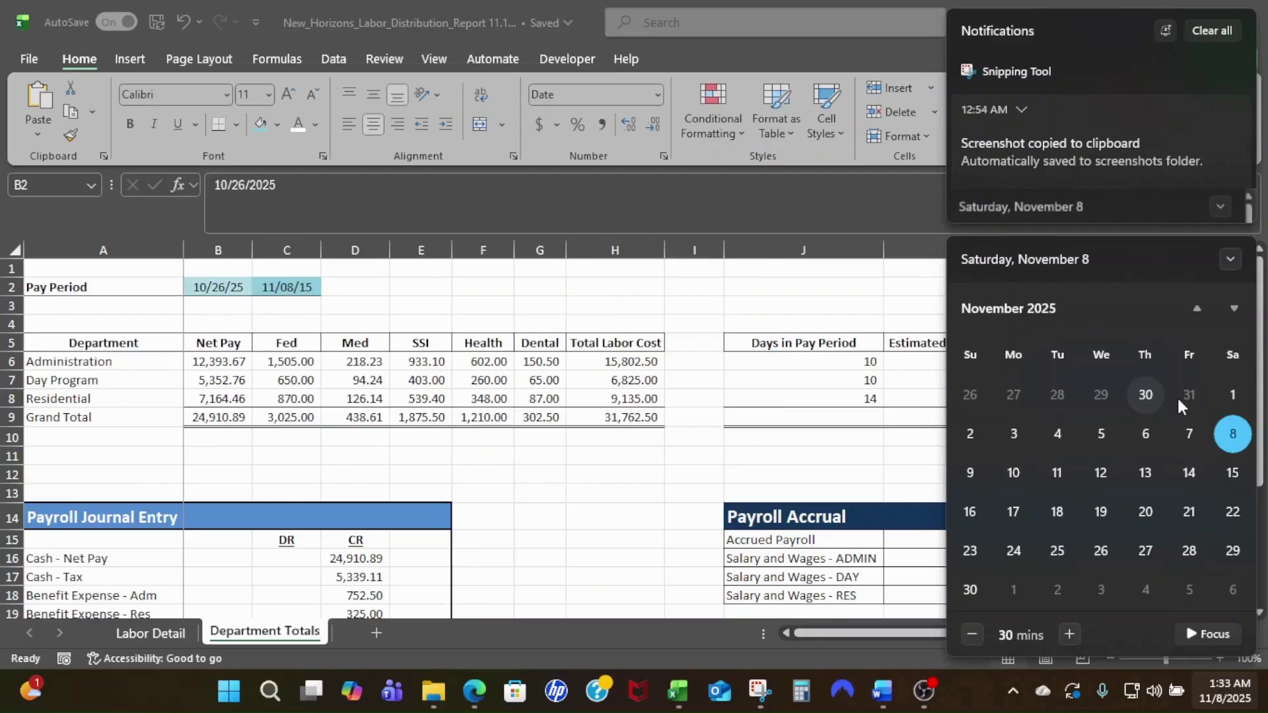
key(Escape)
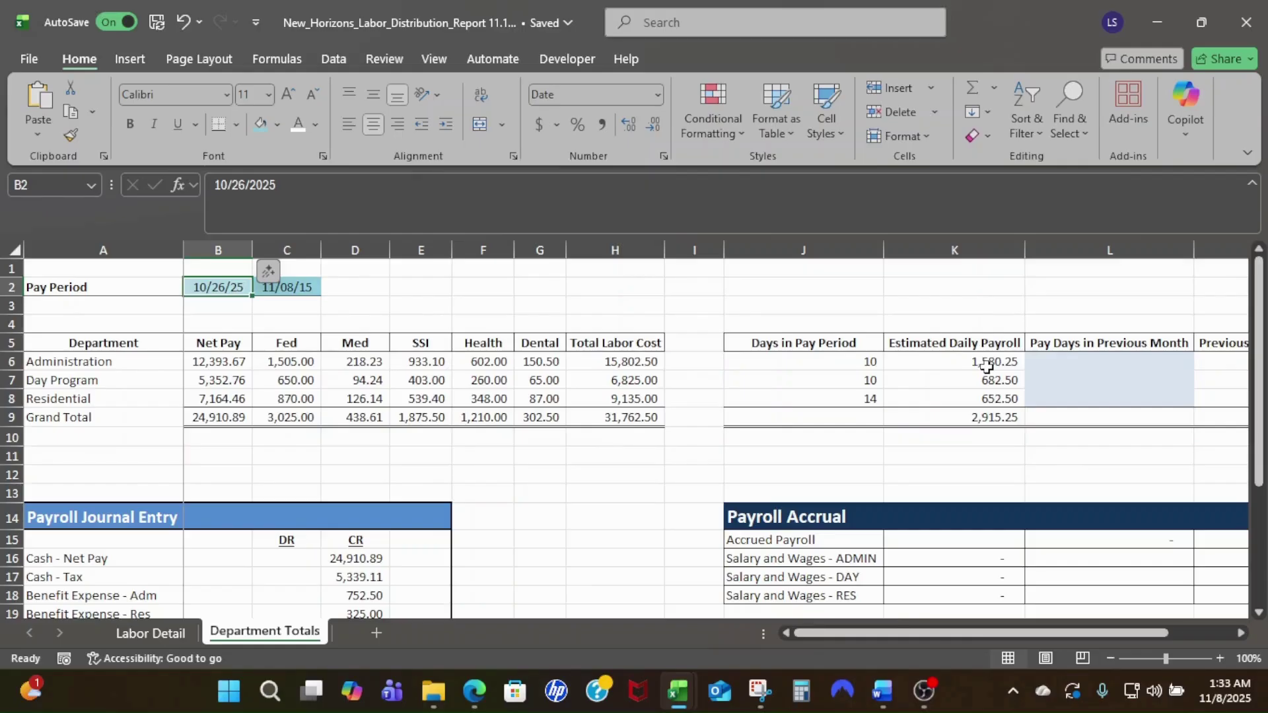
key(Return)
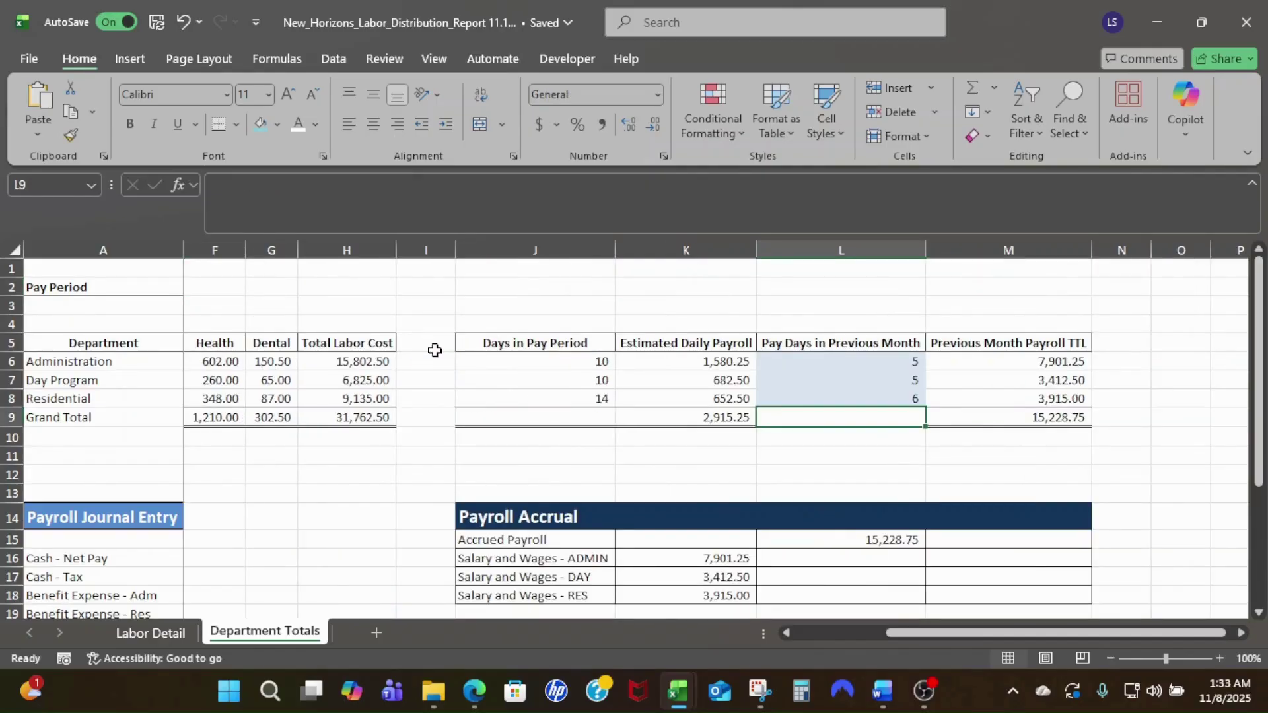
Review the previous month payroll total and the salary and wages amounts in the Payroll Accrual table
click(1027, 416)
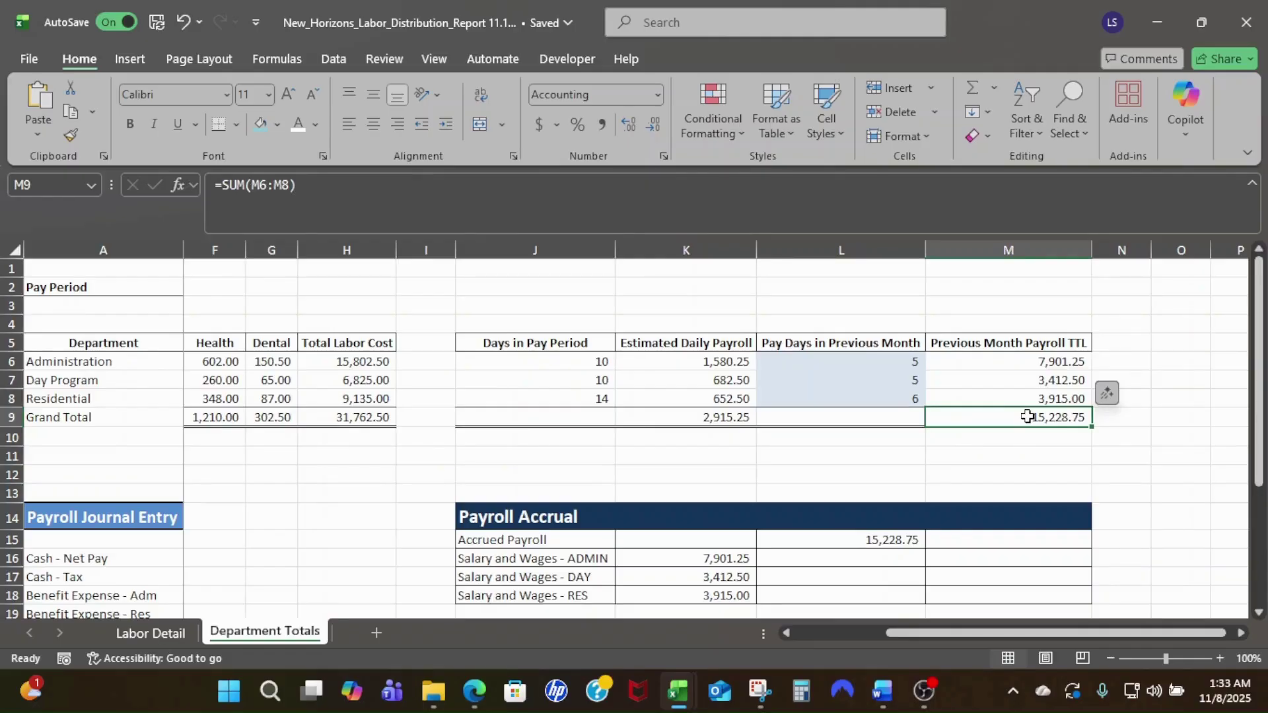
scroll(797, 432, down, 2)
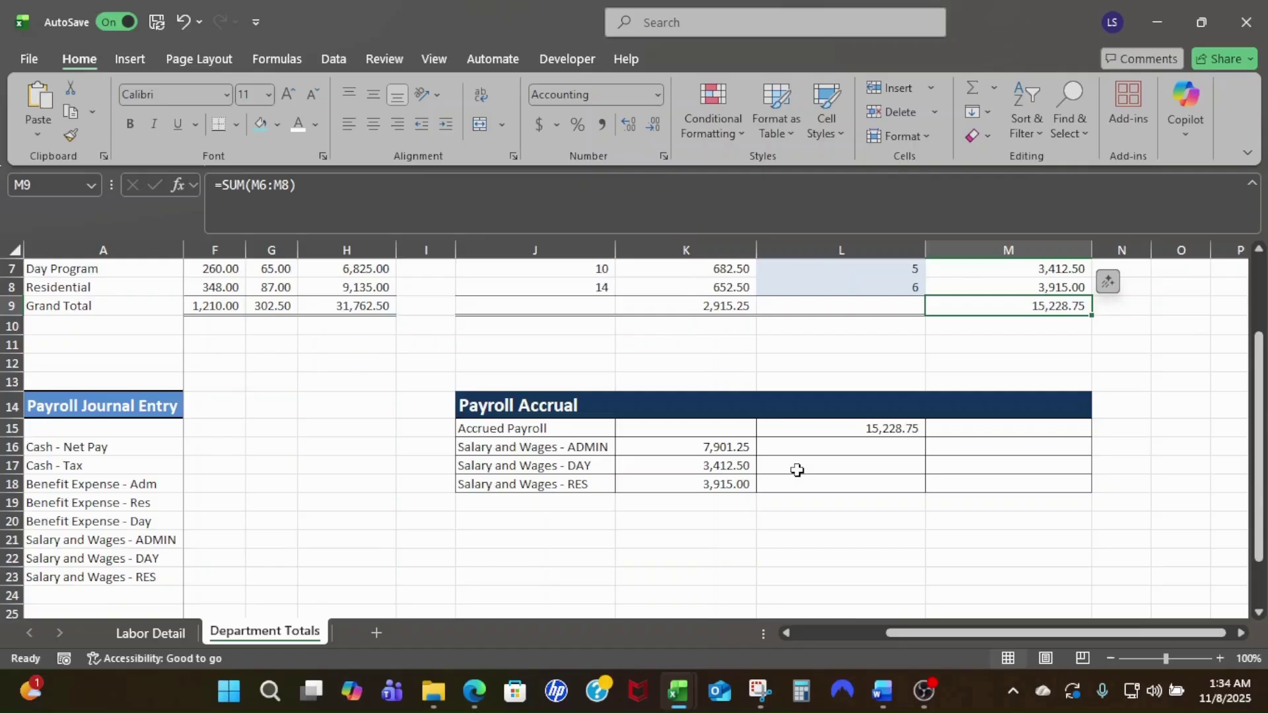
drag(723, 447, 709, 482)
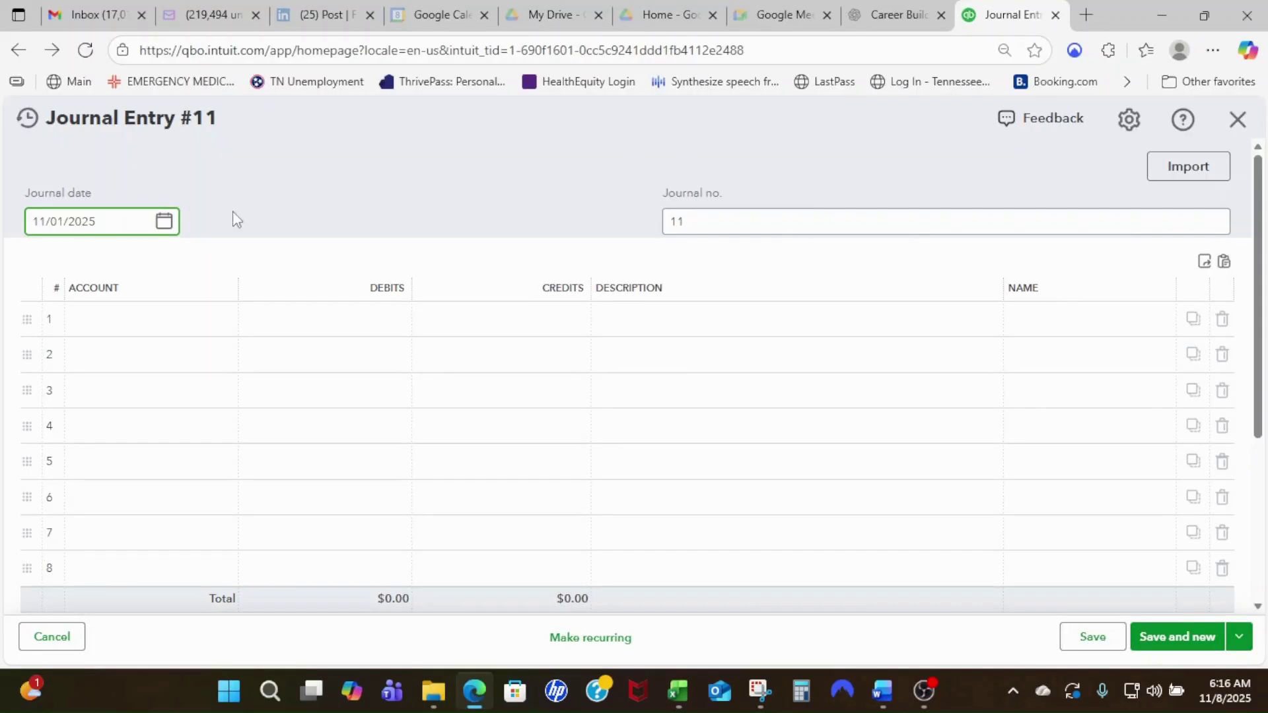
In the blank QuickBooks journal entry, set the journal date to 10/31/2025
click(163, 231)
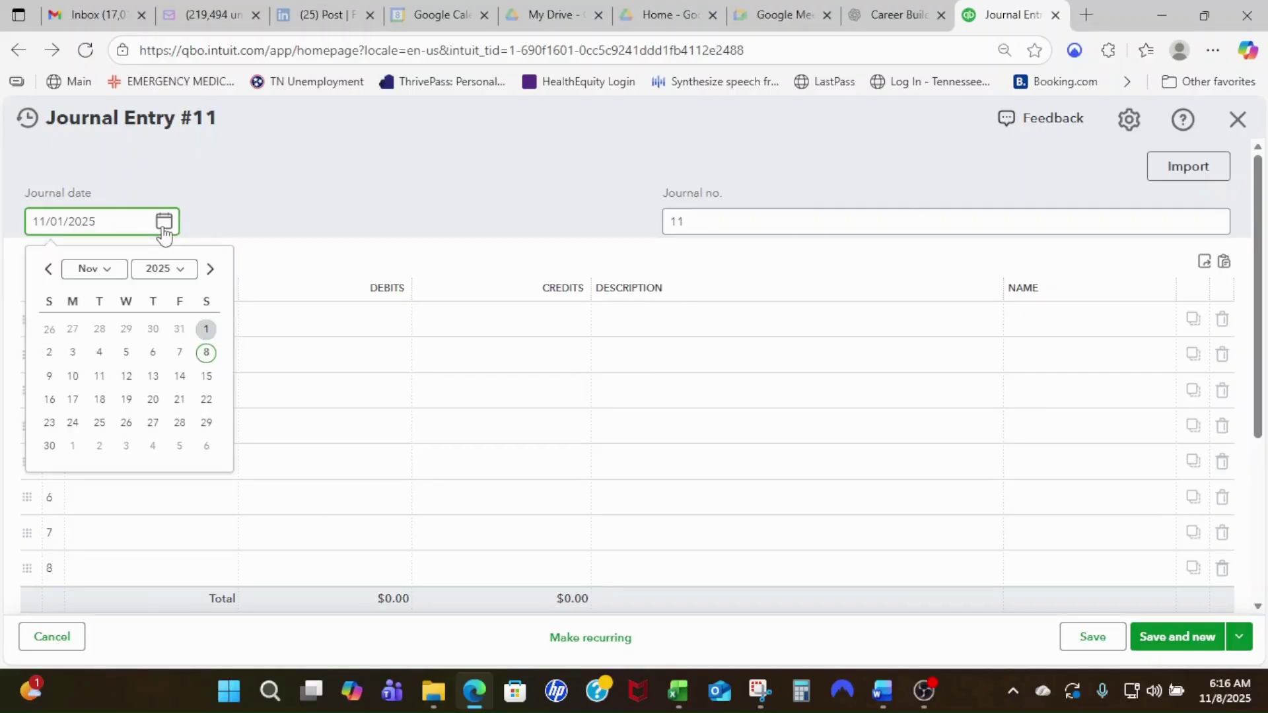
click(54, 274)
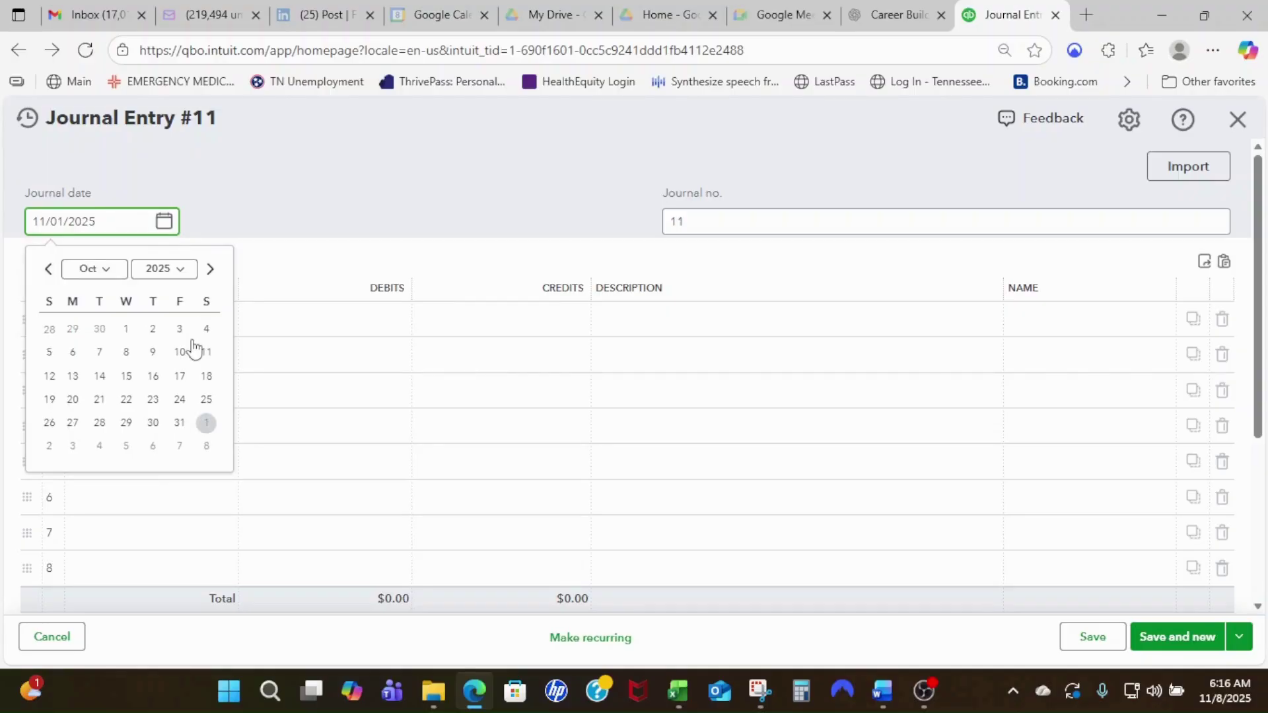
click(180, 423)
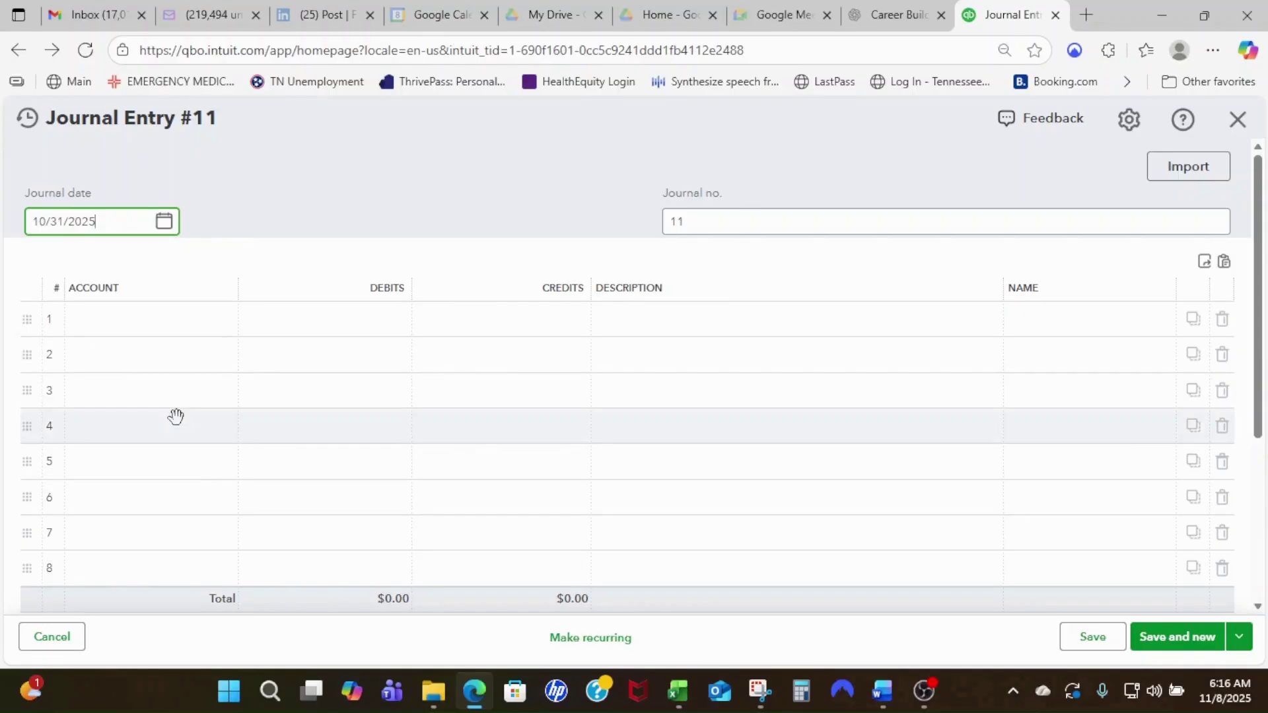
Assign account 2300 Accrues Salaries and Wages to line 1 of the journal entry
scroll(239, 151, down, 1)
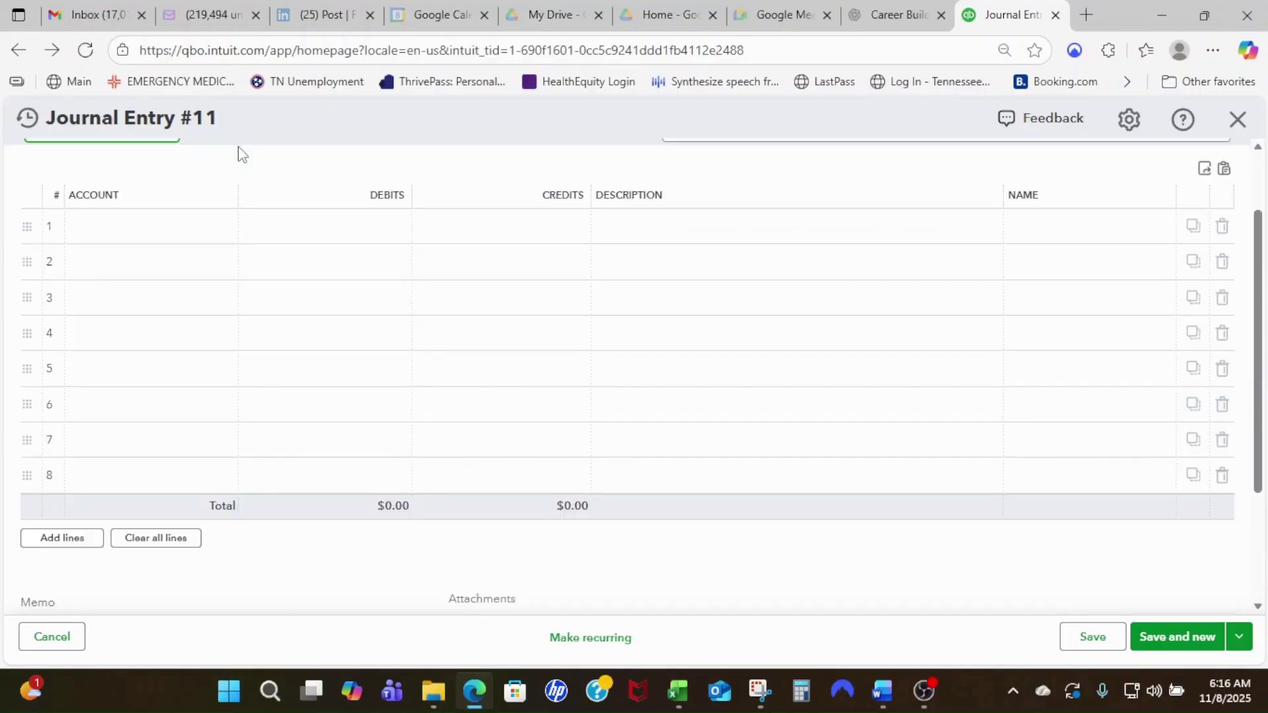
click(104, 233)
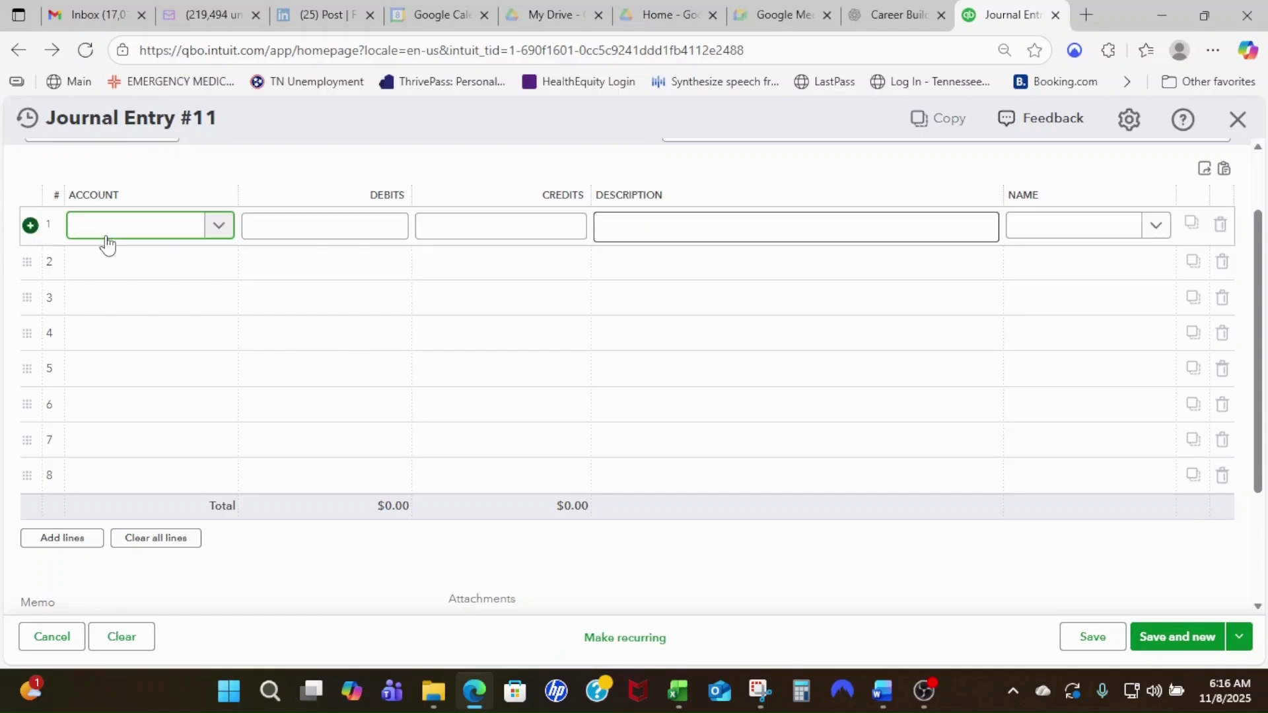
text(2300)
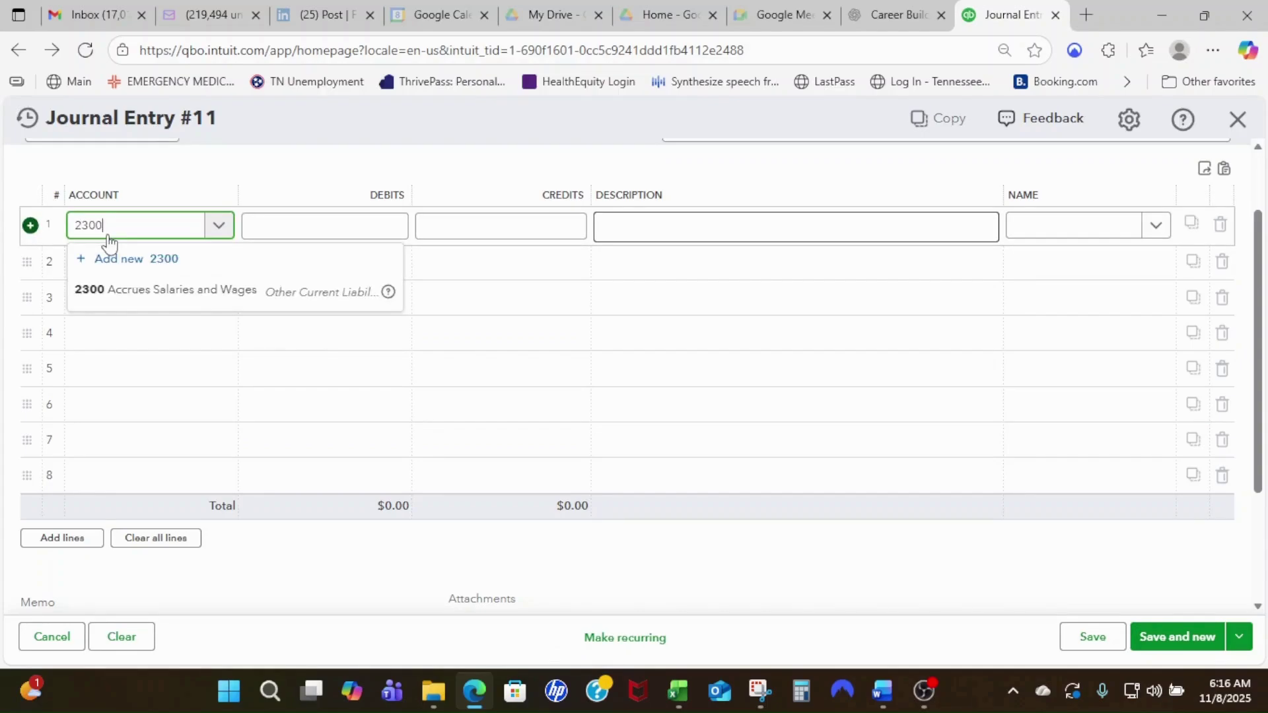
click(142, 296)
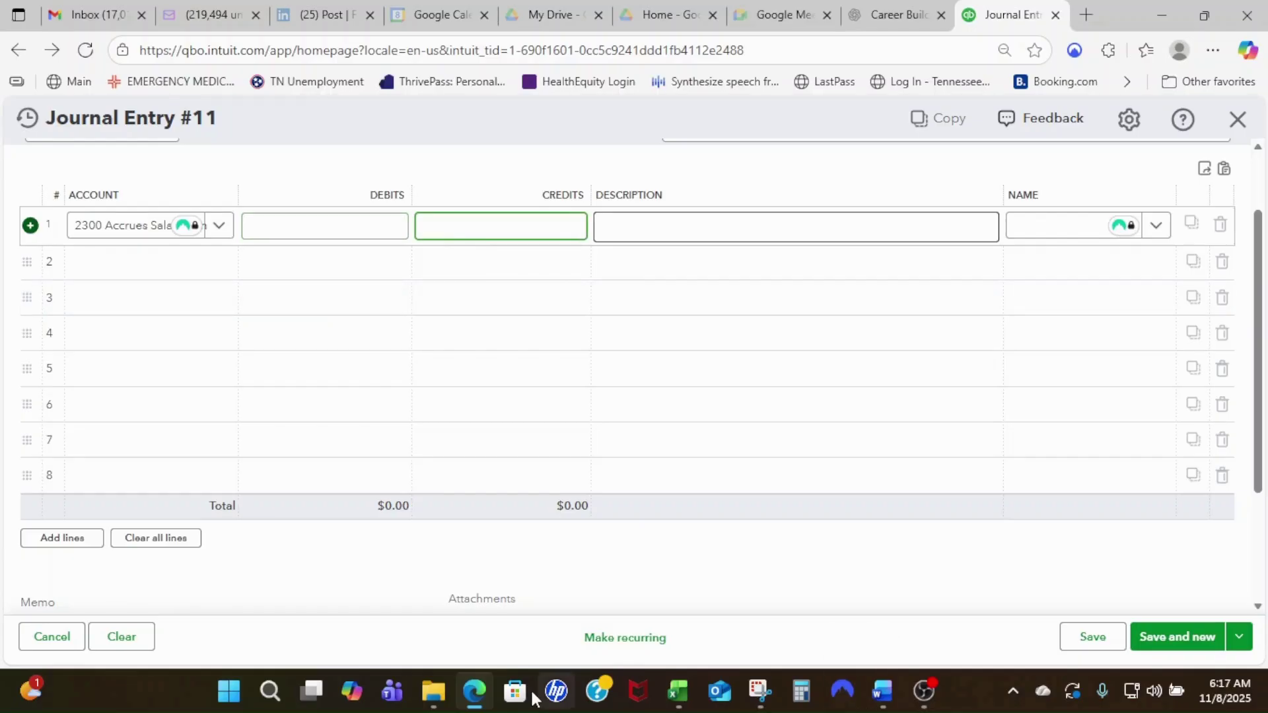
Copy the Accrued Payroll amount from the Excel workbook's Payroll Accrual table into line 1 of the QuickBooks entry as a credit of 15,228.75
click(691, 695)
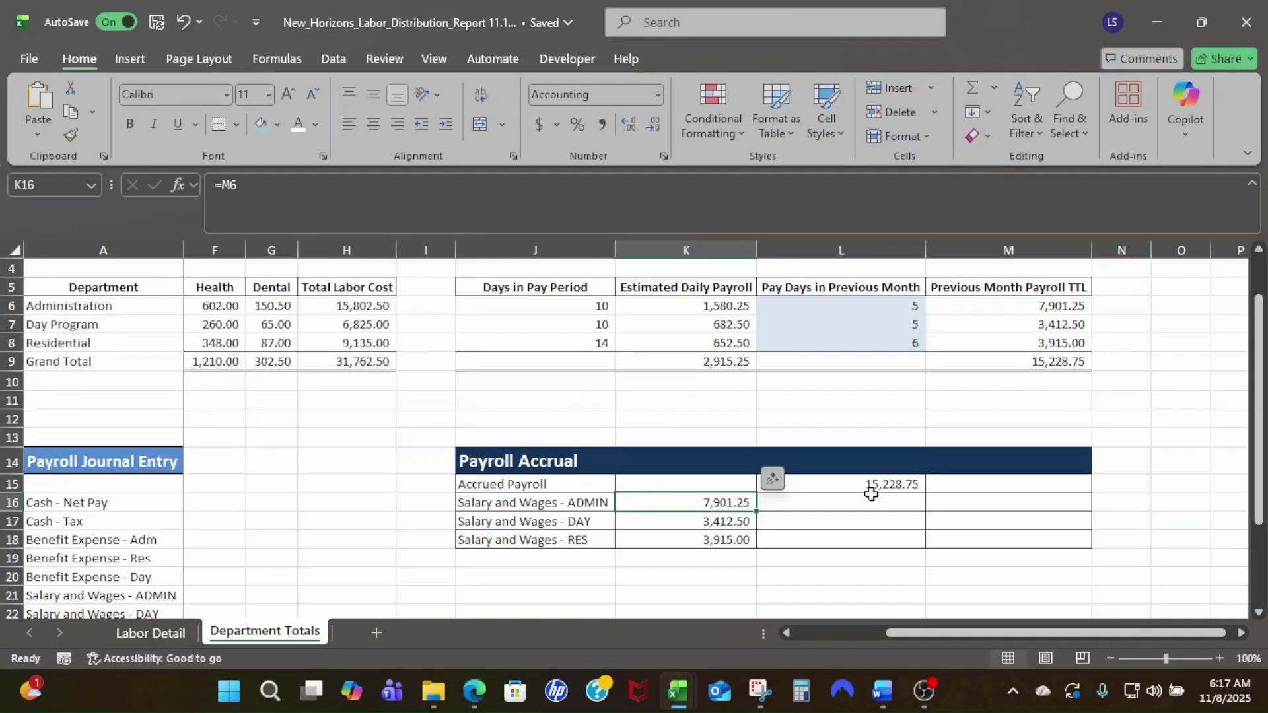
click(872, 492)
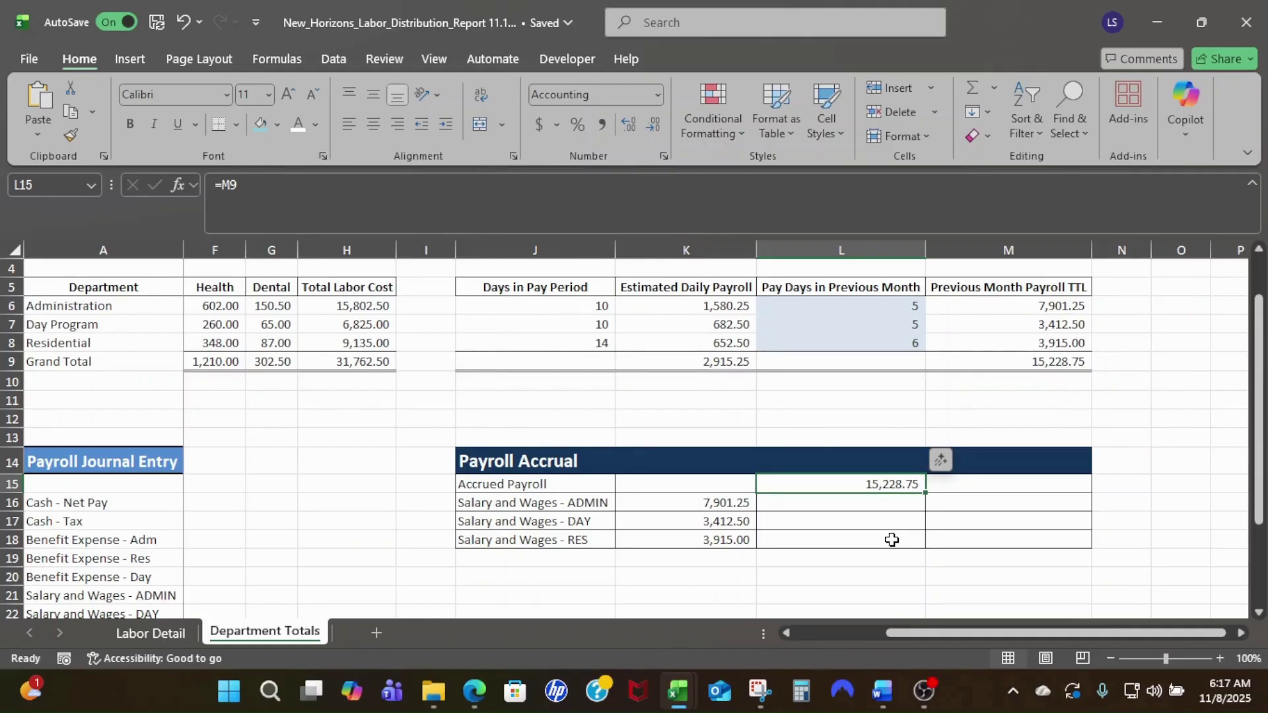
key(alt+Tab)
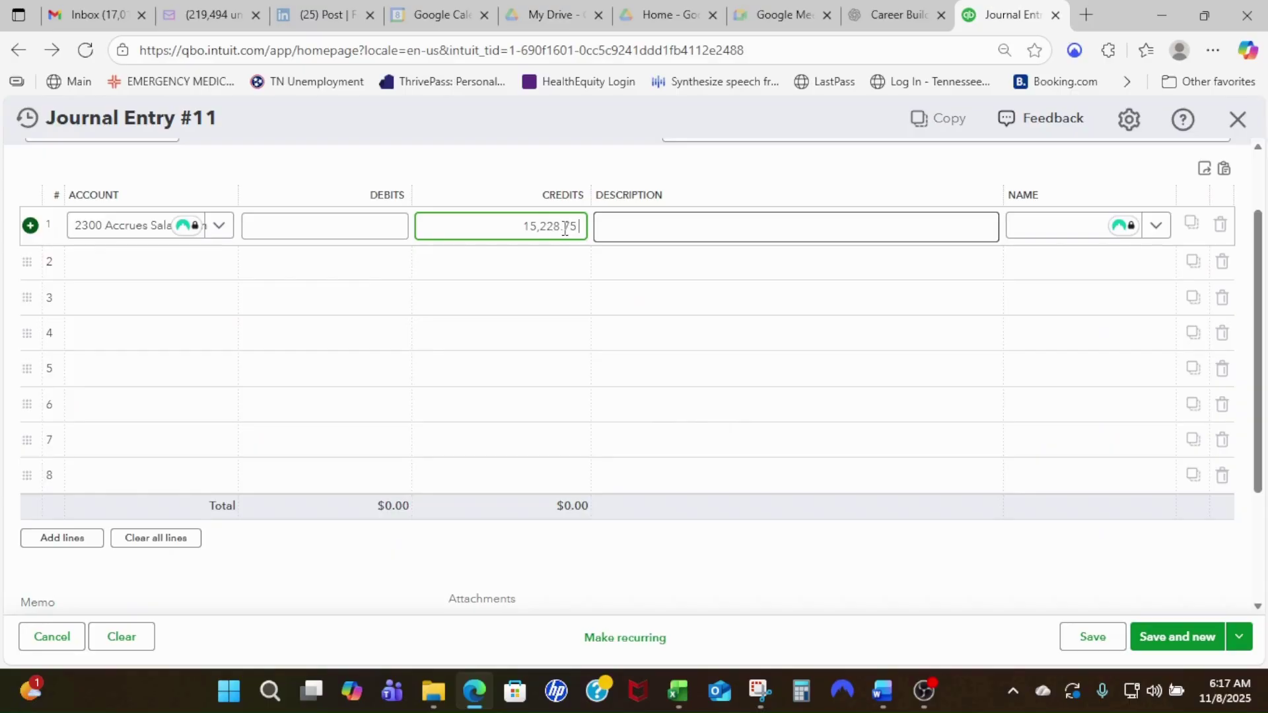
key(Tab)
Enter "10.25 PR ACCRL" as the description of journal line 1
text(10)
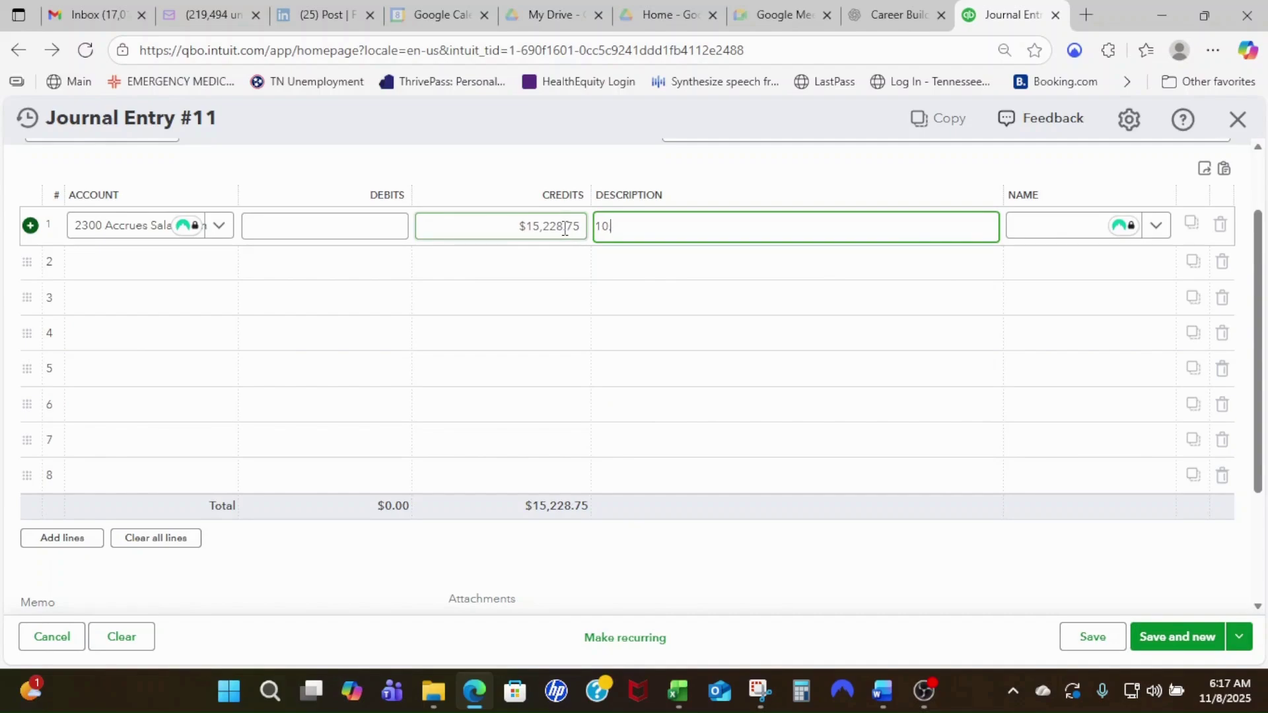
text( .25)
text(PR ACCRL)
key(Tab)
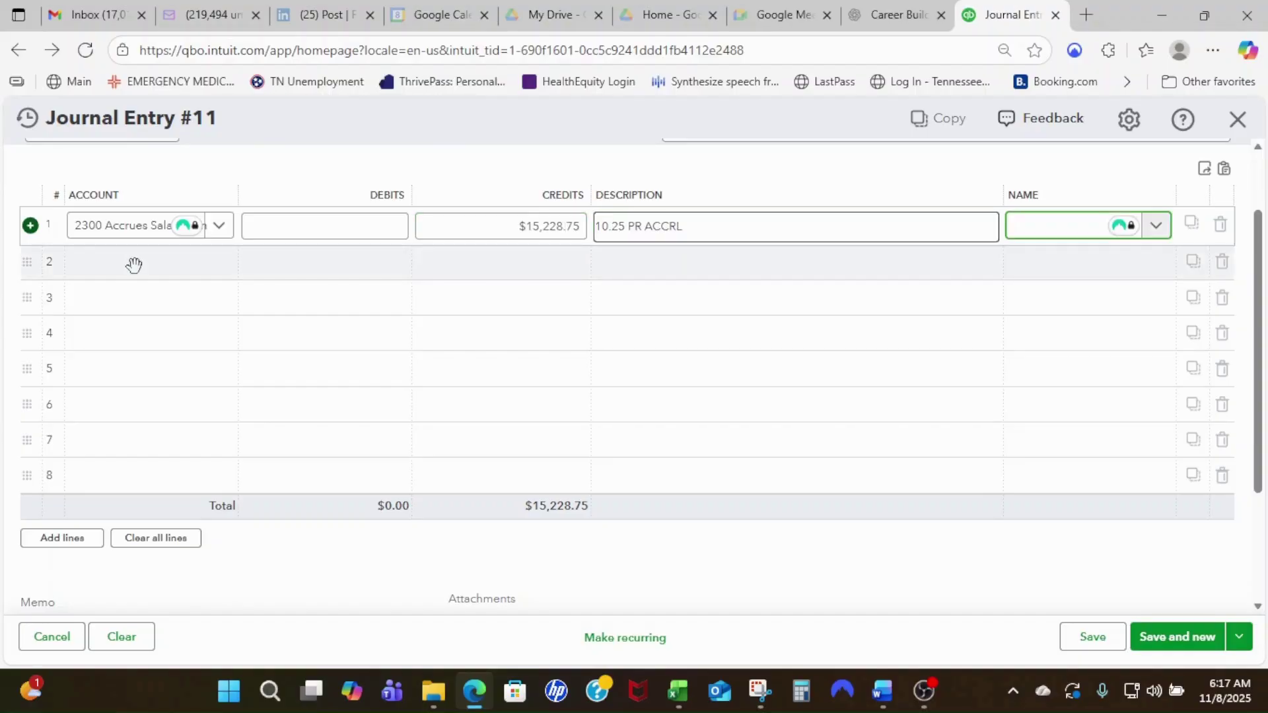
On journal line 2, debit 5100 Salaries - Administration with the ADMIN amount of 7,901.25 copied from the Excel workbook's Payroll Accrual table
click(135, 263)
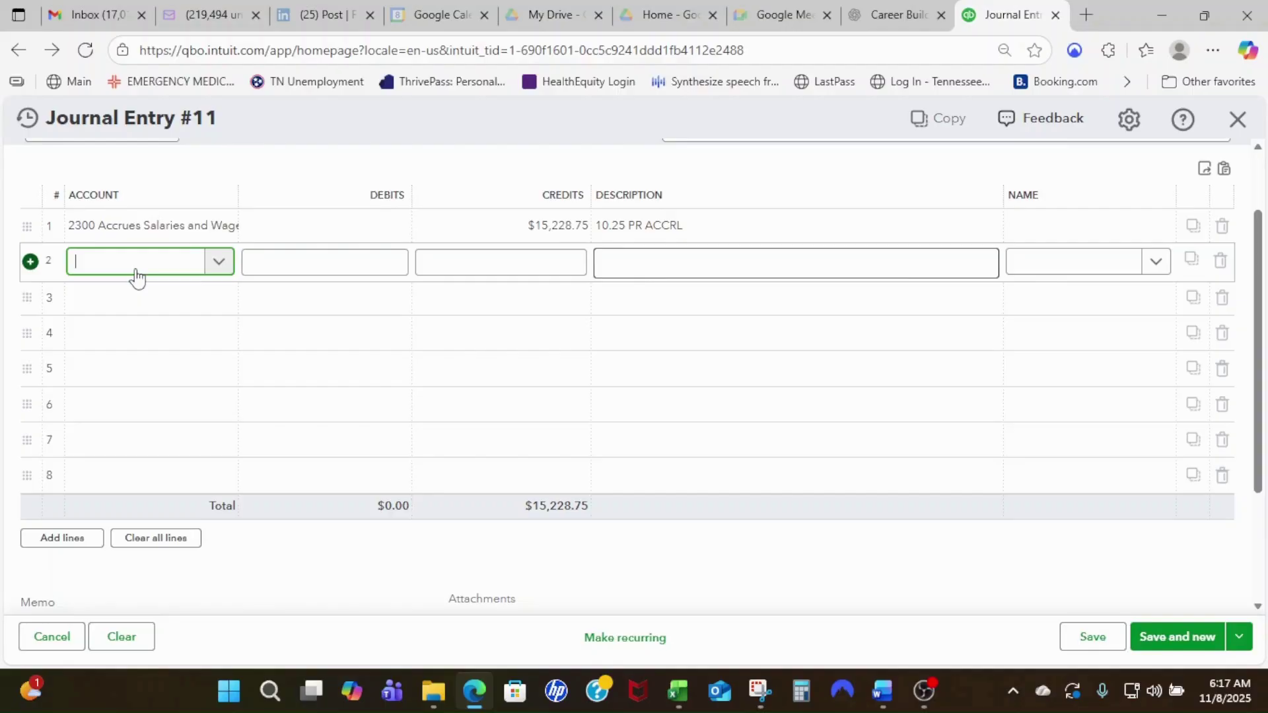
click(234, 405)
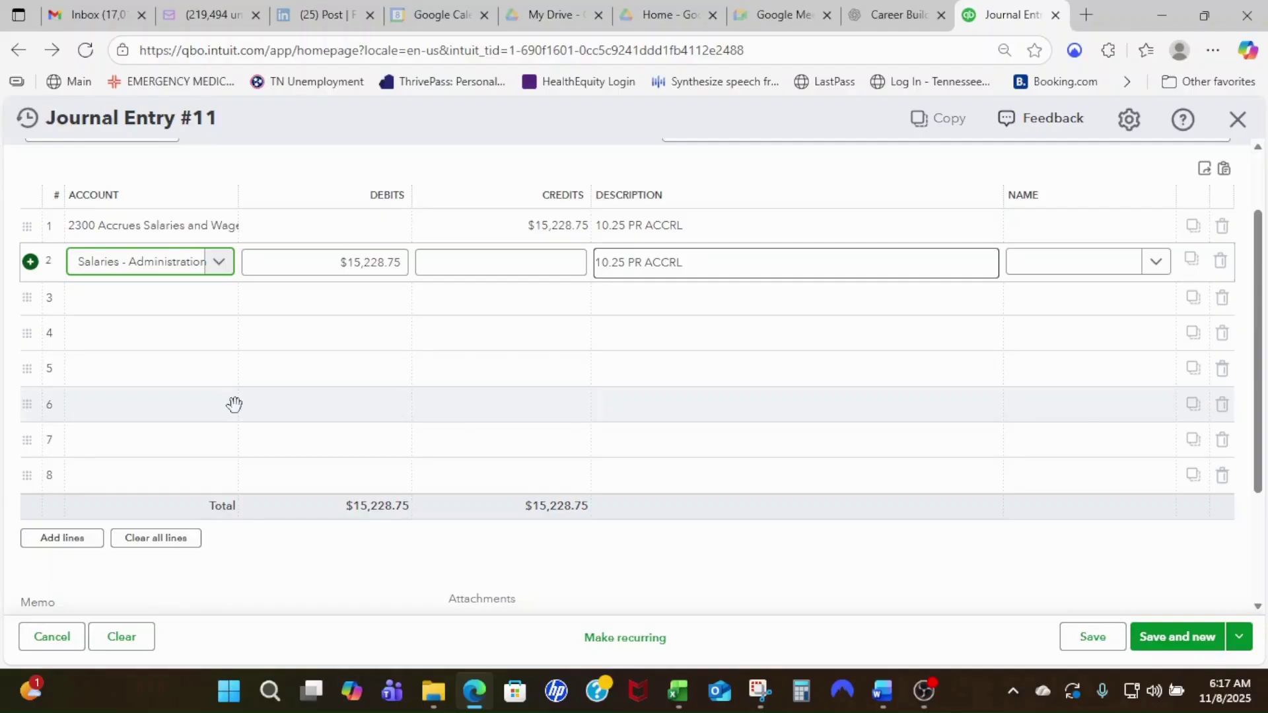
key(alt+Tab)
key(ctrl+c)
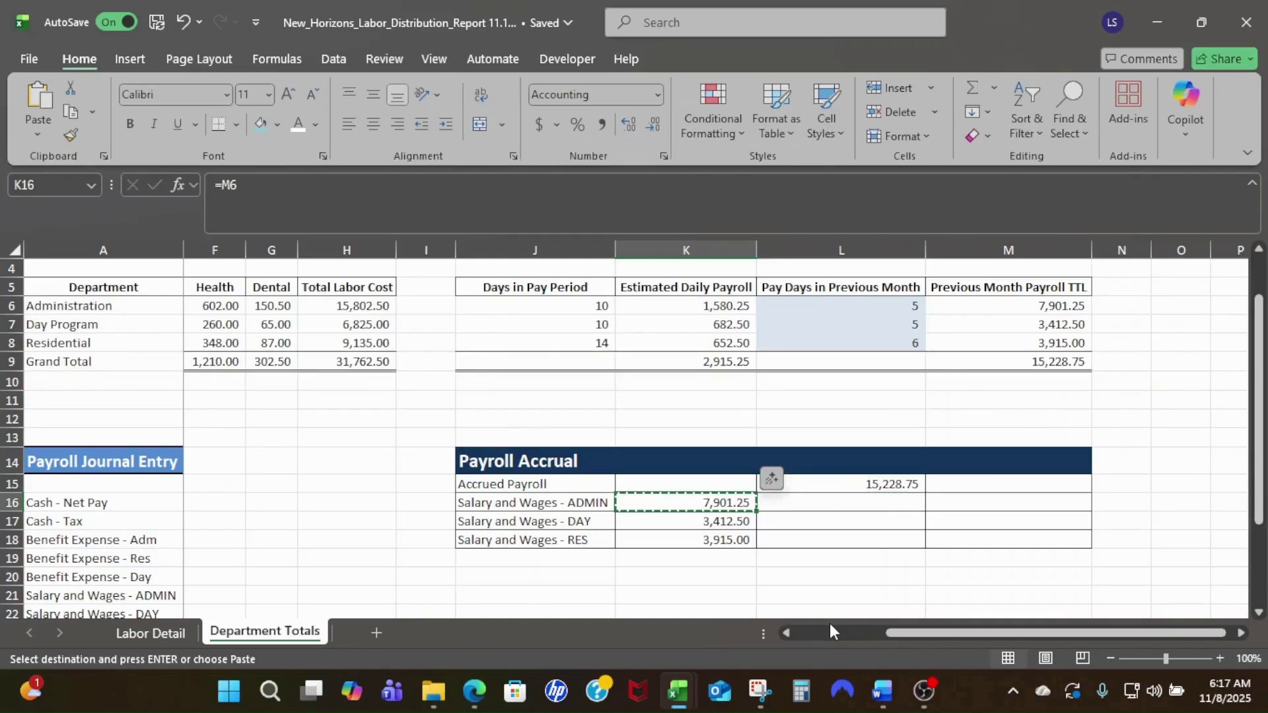
key(alt+Tab)
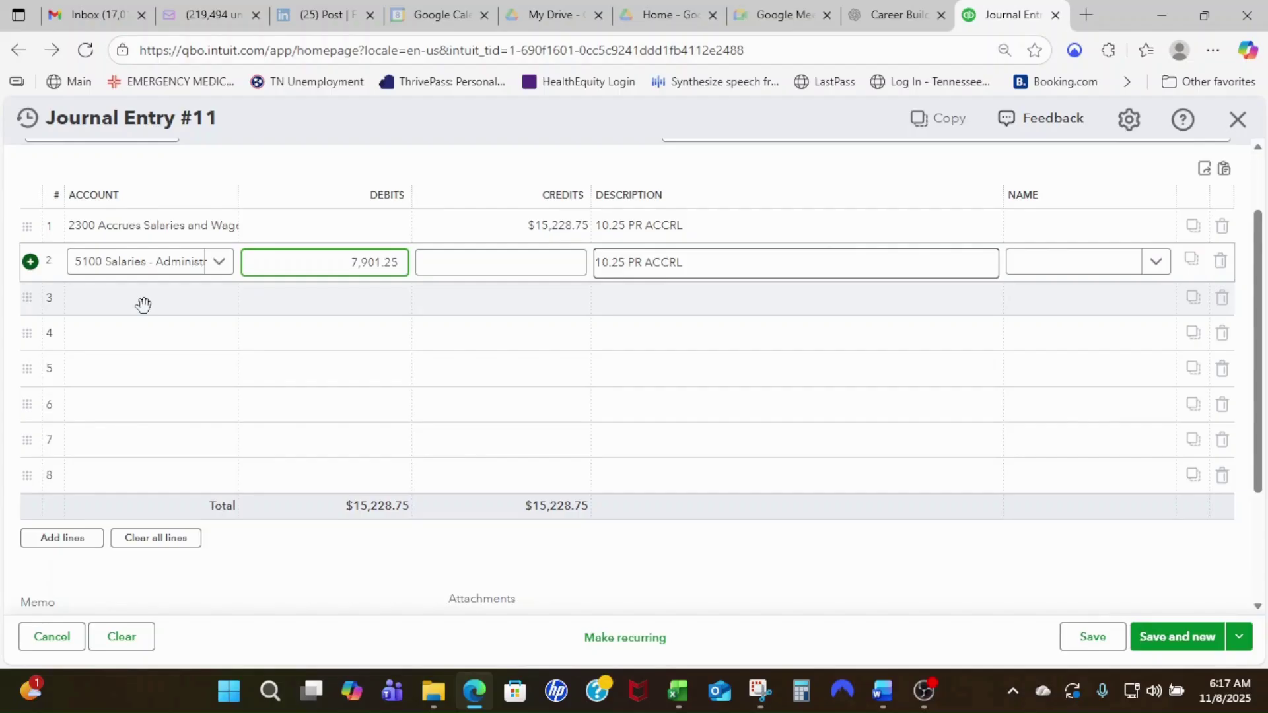
On journal line 3, debit 5003 Salaries and Wages - Adult Daycare with the DAY accrual amount of 3,412.50
click(143, 303)
text(sal)
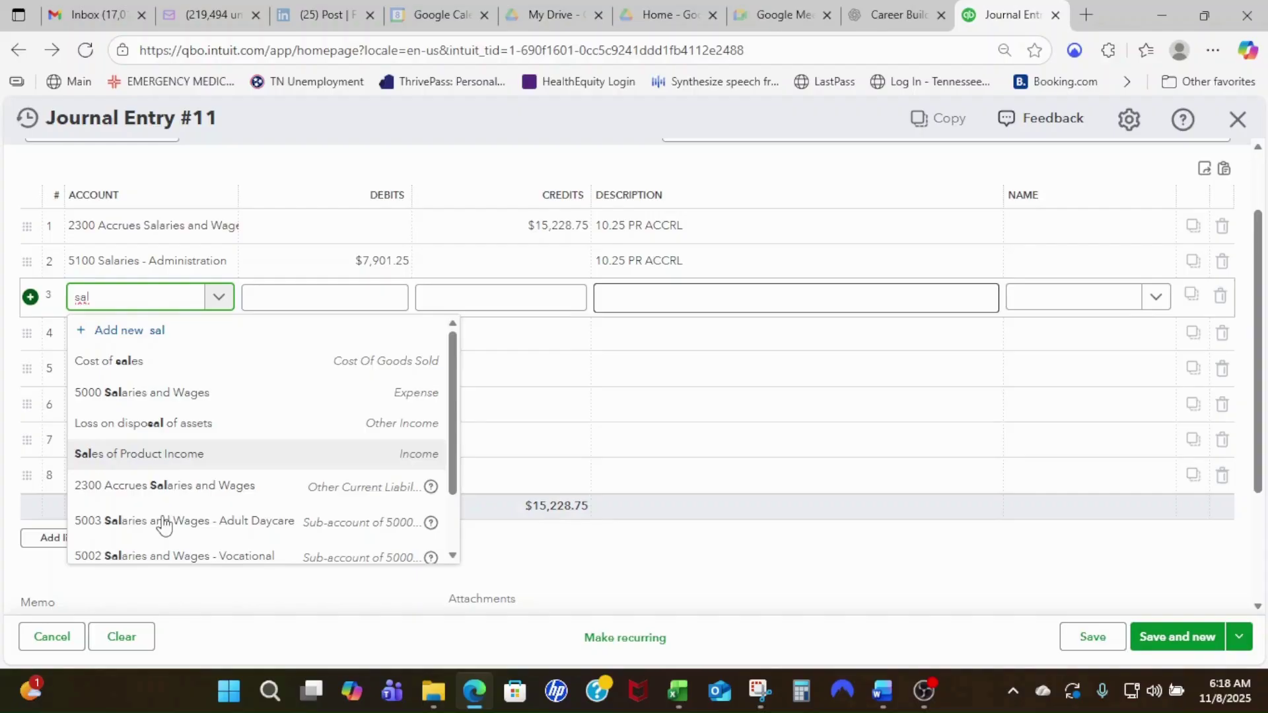
click(164, 521)
On line 4, debit the 5001 Salaries and Wages sub-account with the RES amount of 3,915.00 from the Excel workbook and save the QuickBooks entry
click(193, 340)
text(sa)
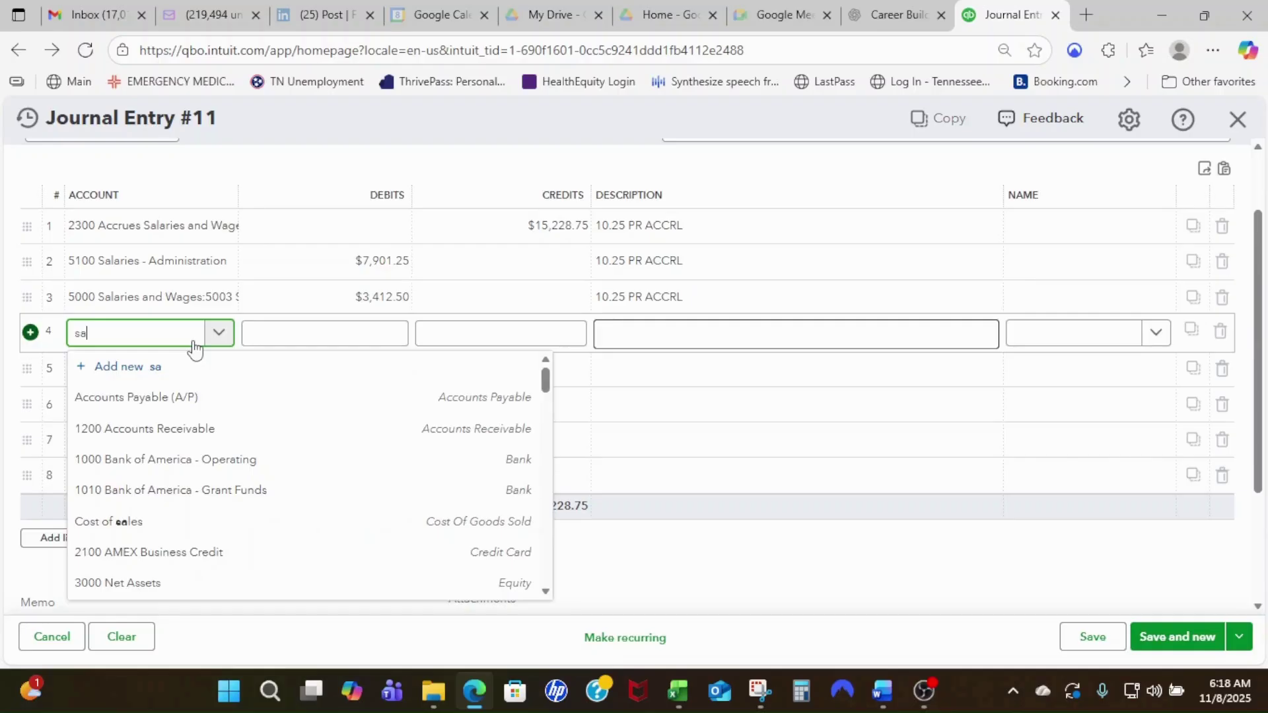
click(285, 566)
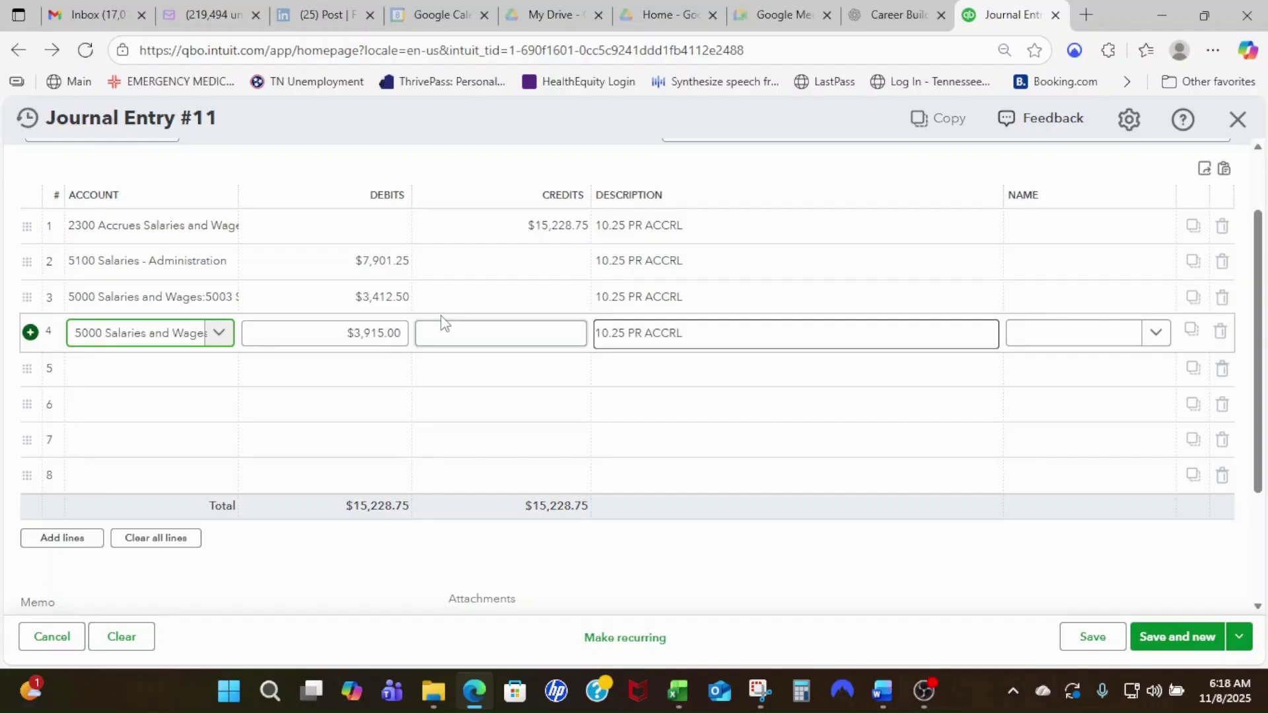
click(677, 690)
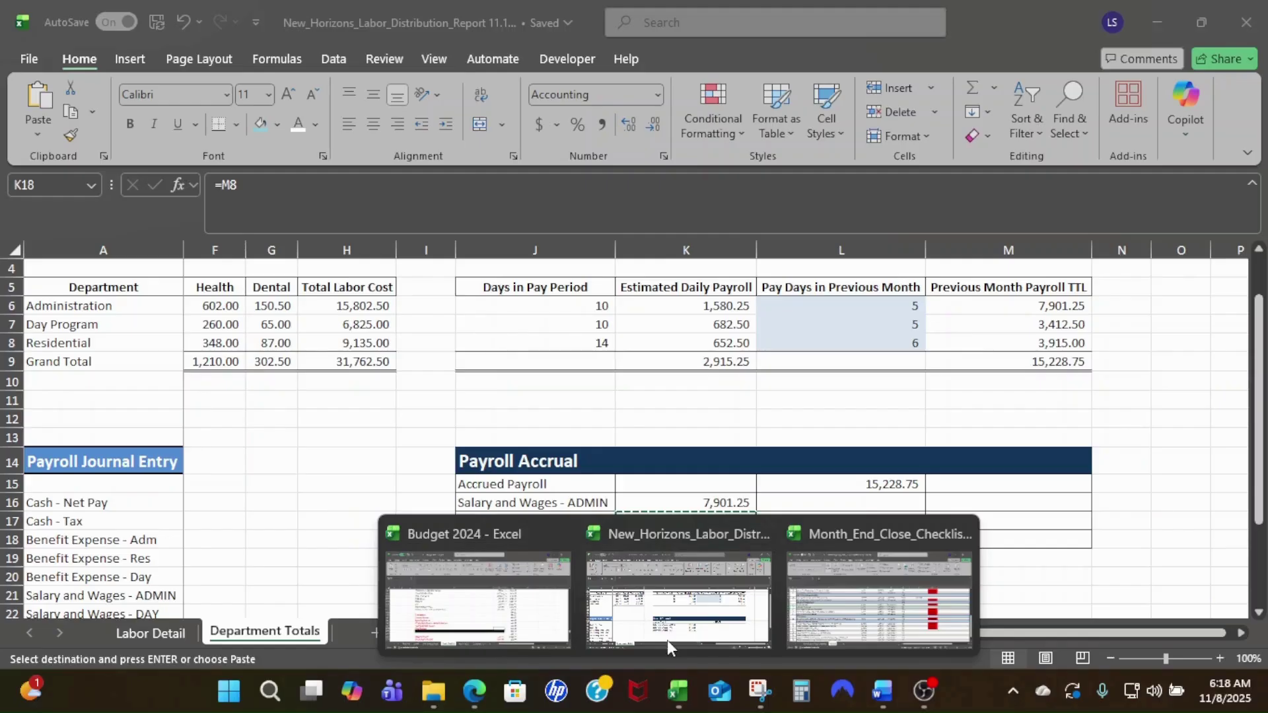
key(alt+Tab)
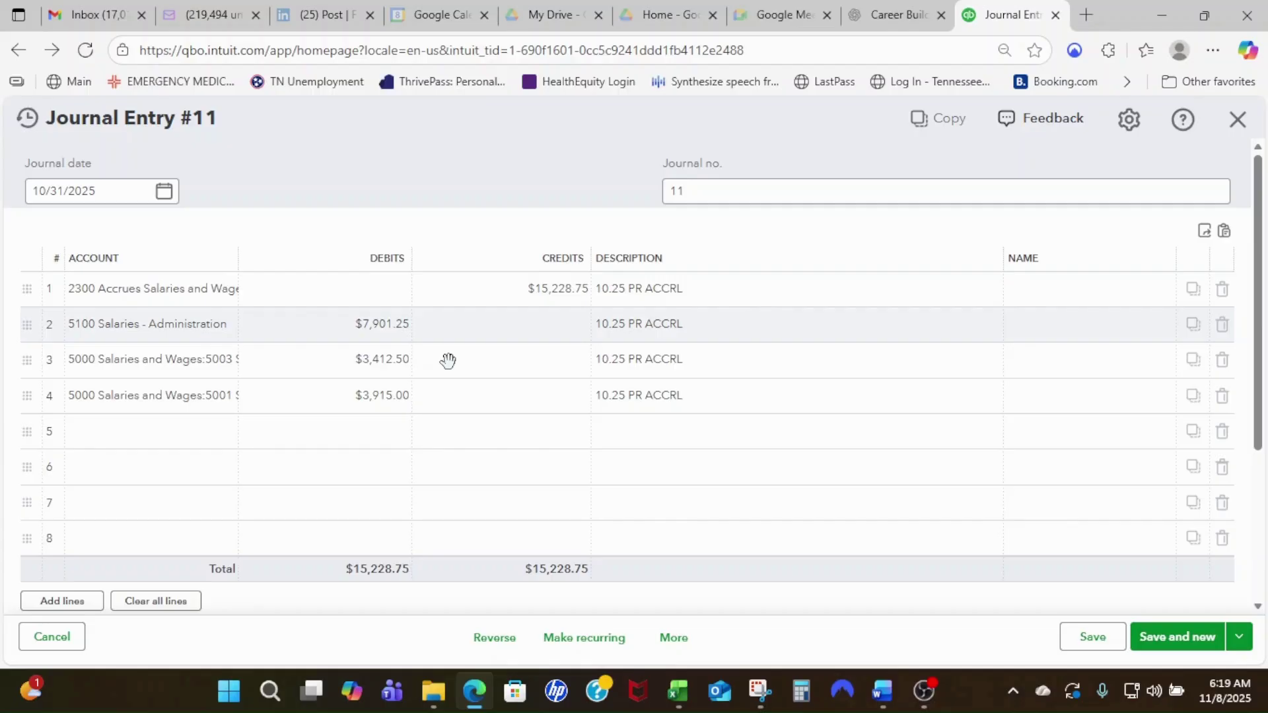
Reverse journal entry 11, using "REV 10.25 PR ACCRL" as the description of all four reversal lines, and save the reversing entry
click(606, 295)
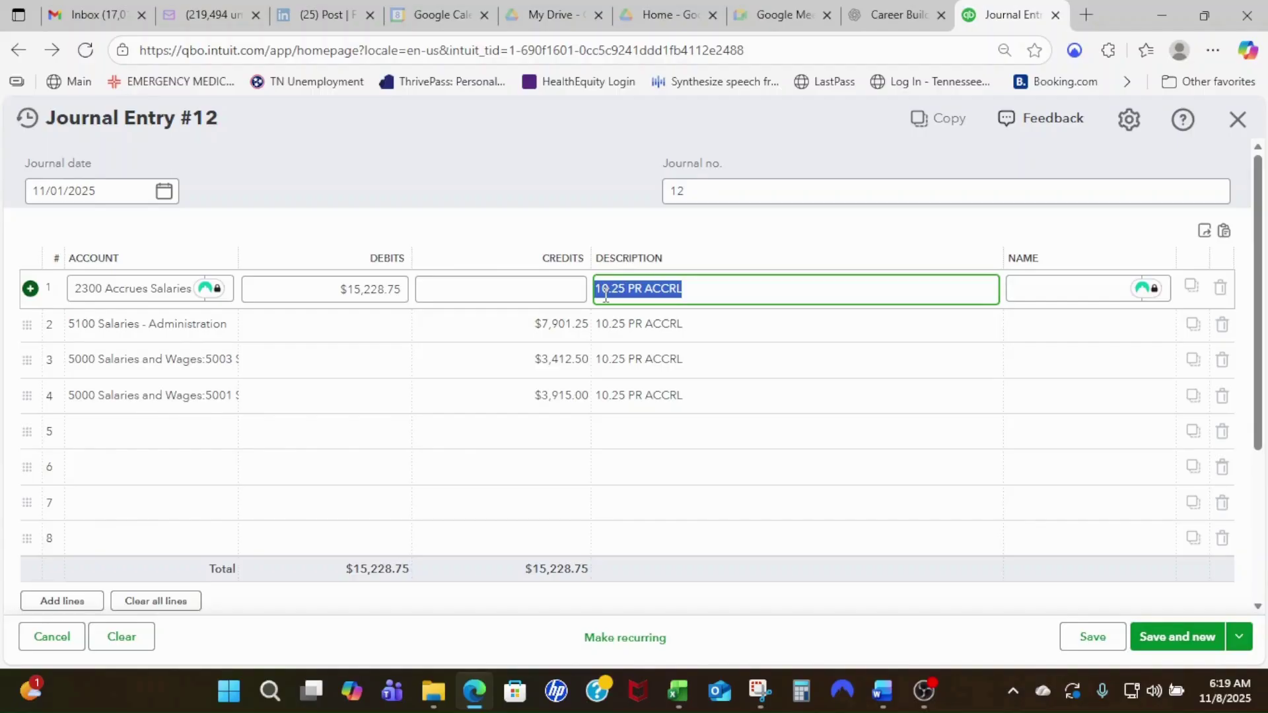
key(Home)
text(REV)
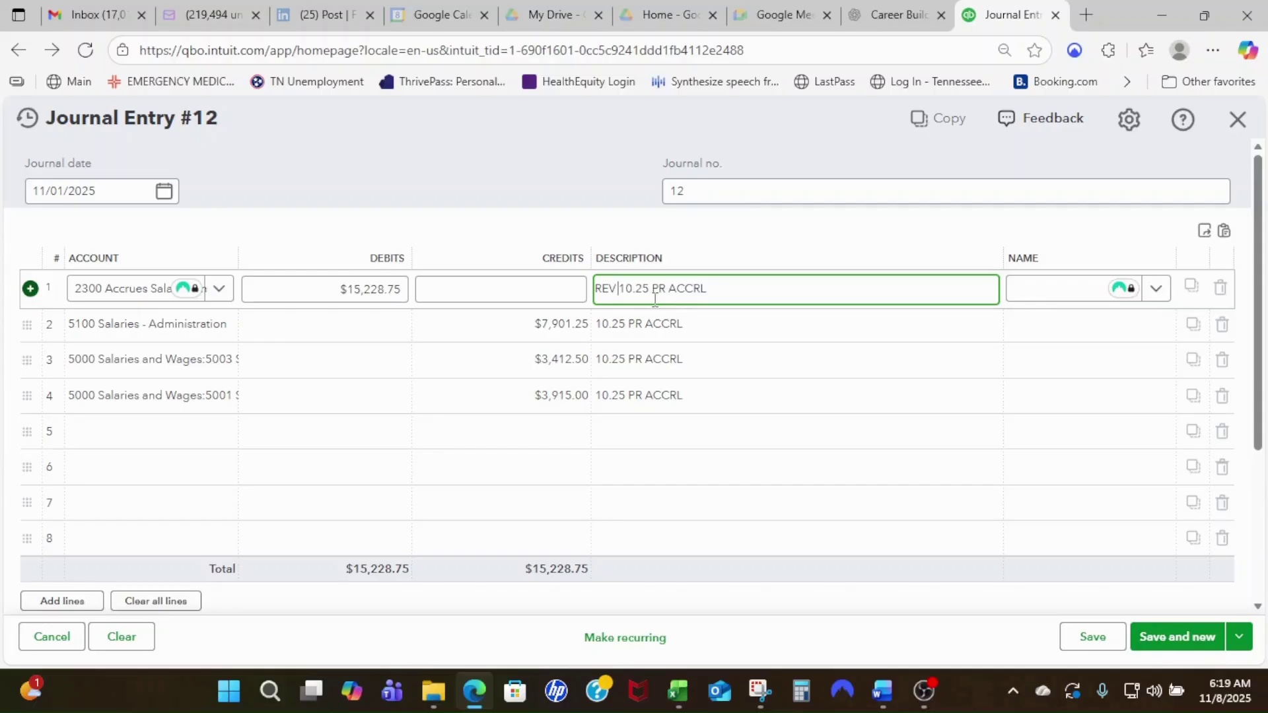
key(ctrl+a)
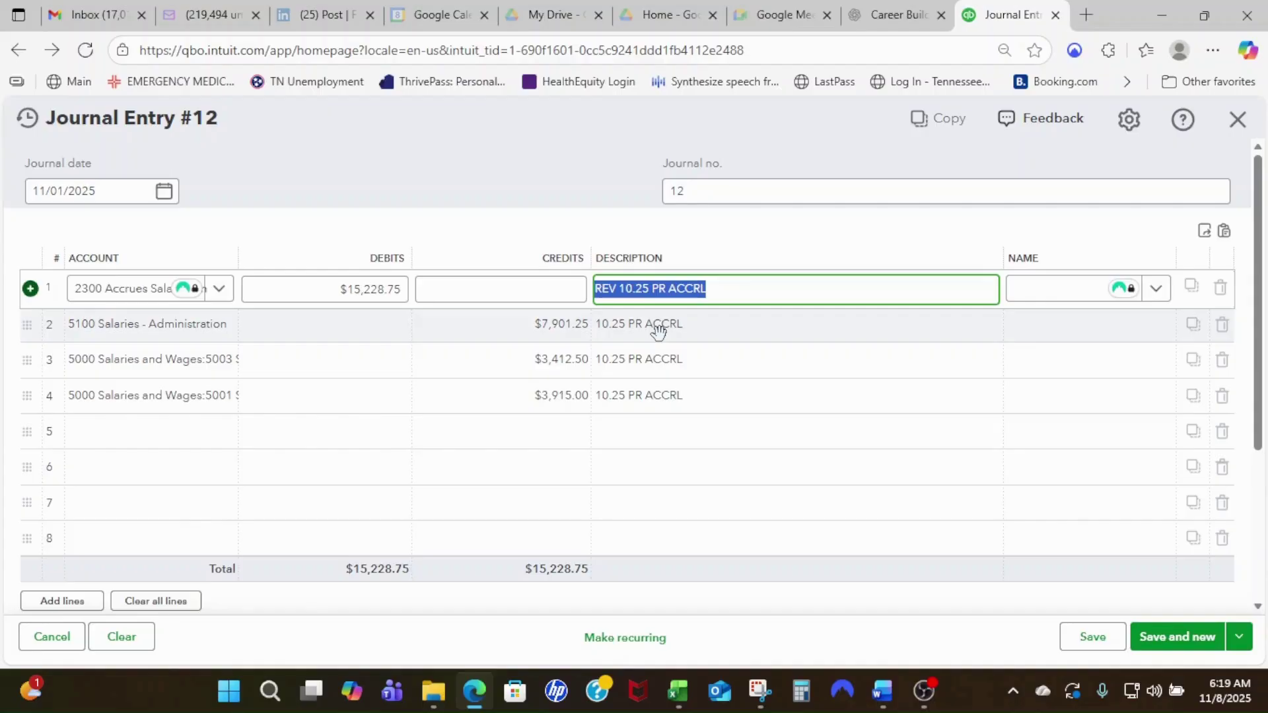
Review the memo, line items and journal date of the saved reversing entry
scroll(682, 535, down, 3)
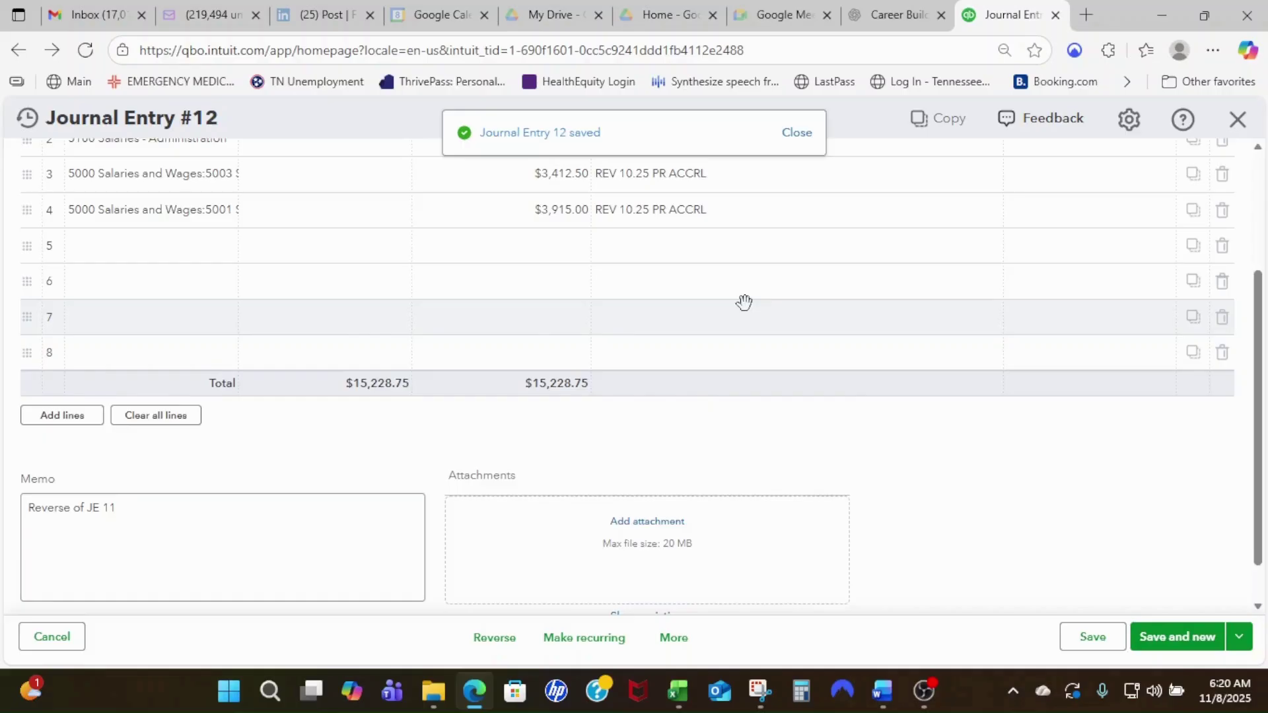
scroll(127, 228, up, 3)
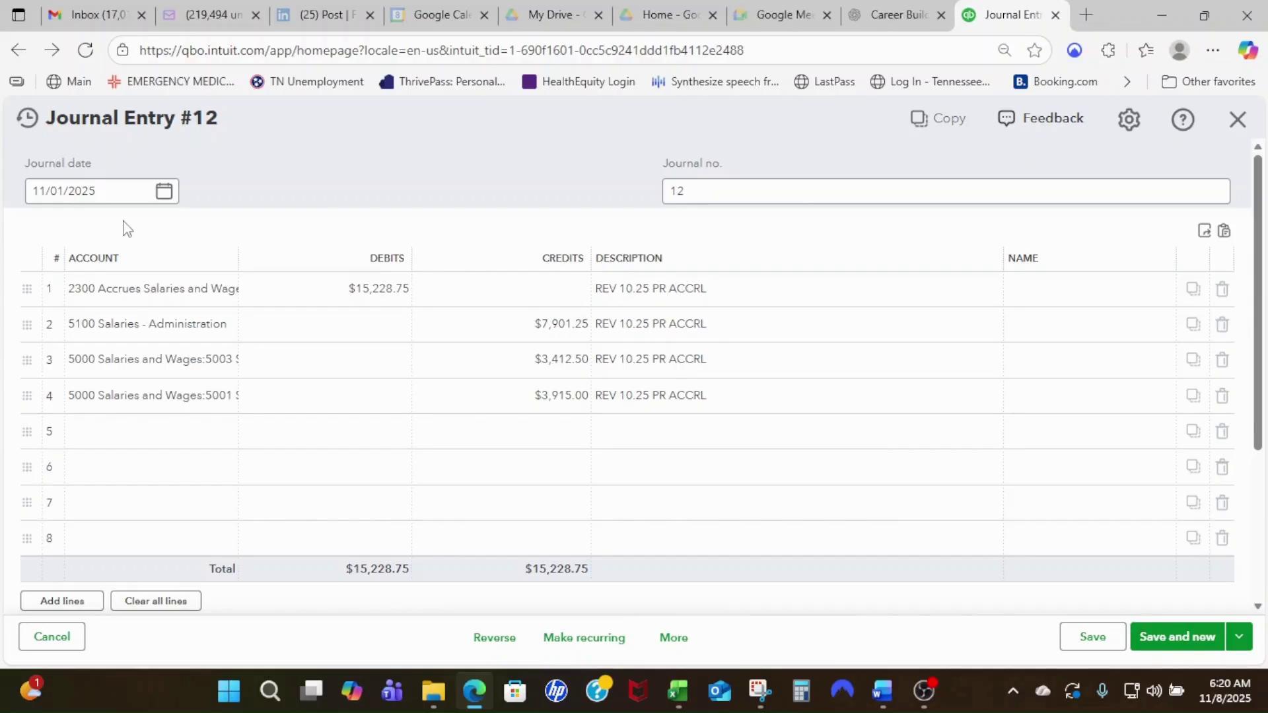
click(112, 194)
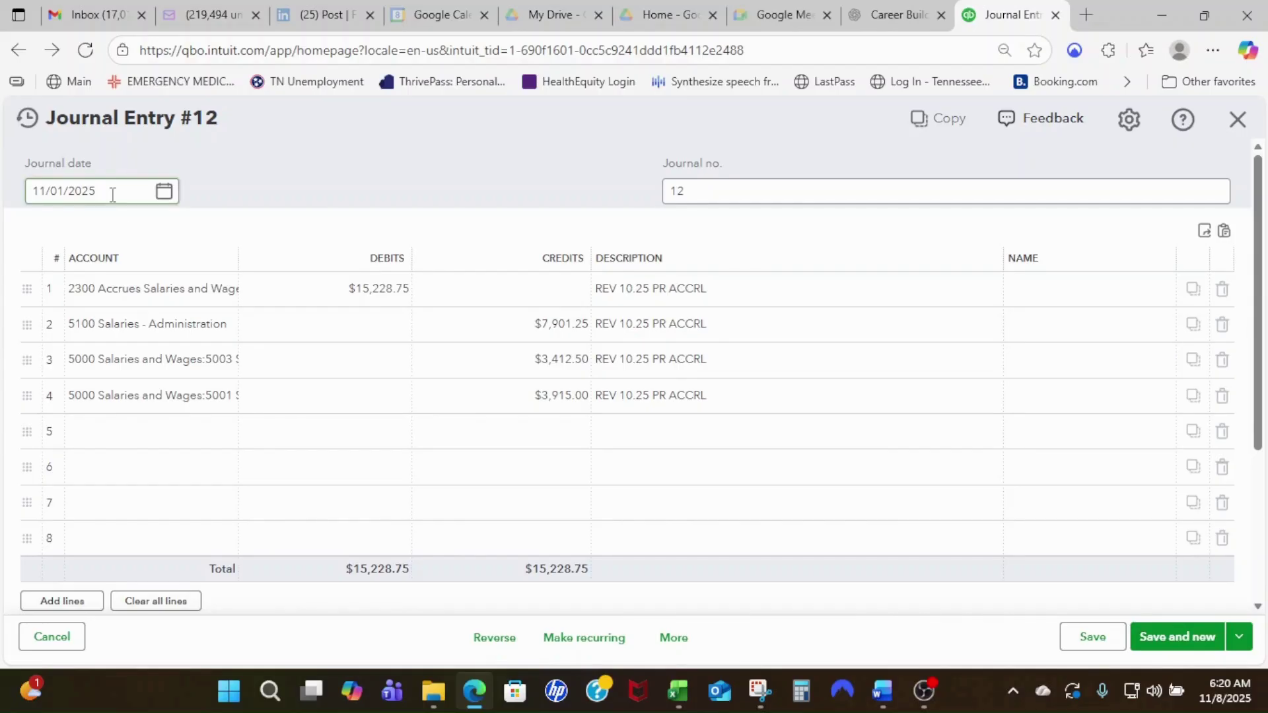